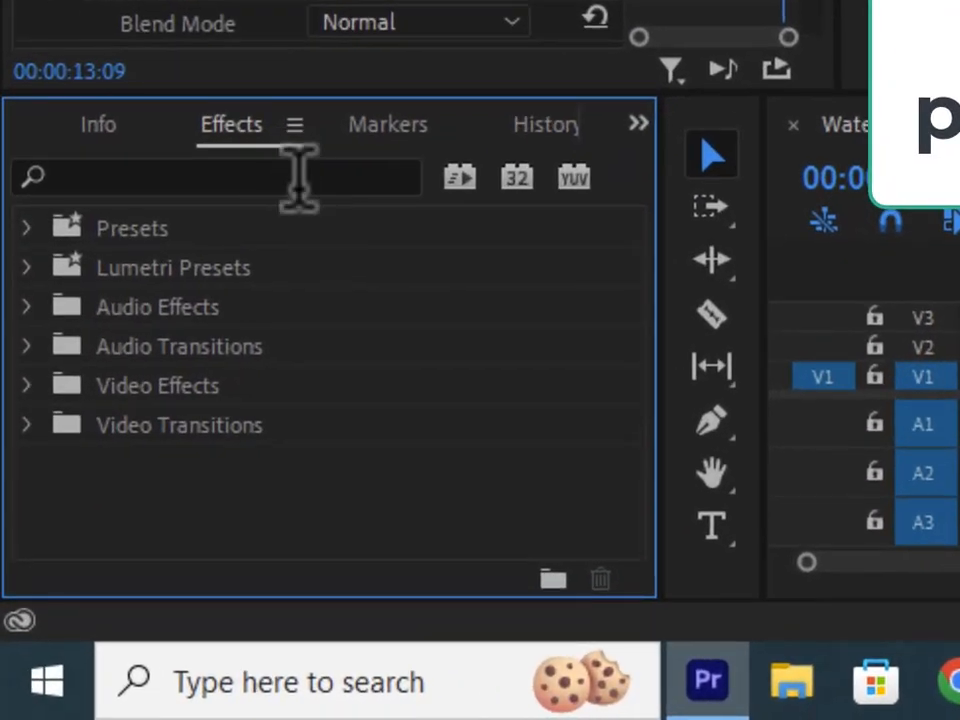
- Search the effects library for "brightness"
left_click(298, 178)
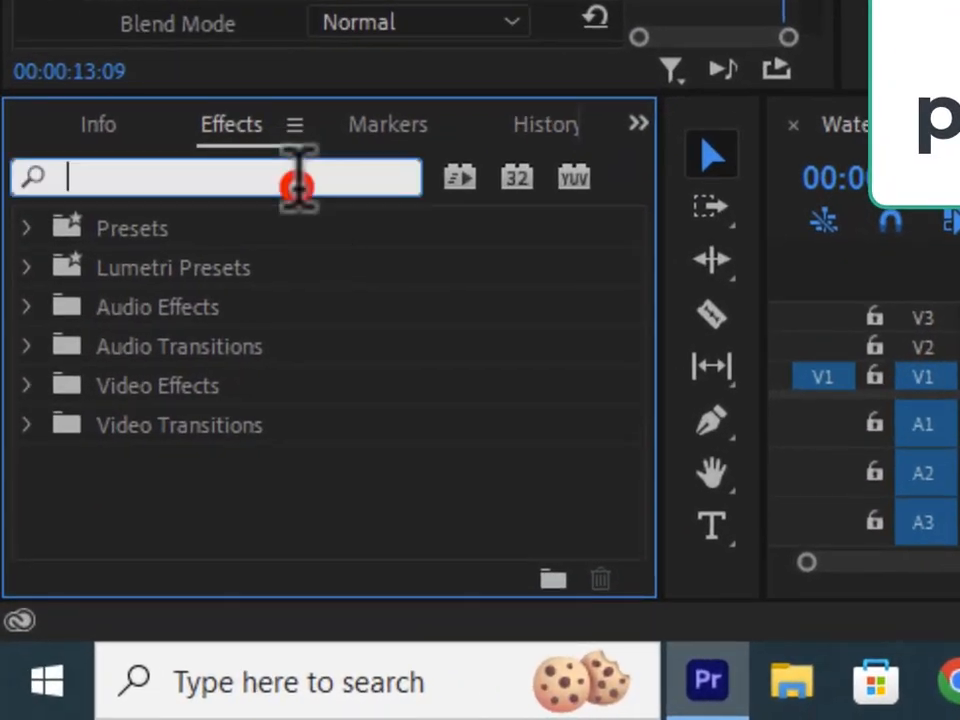
type("bright")
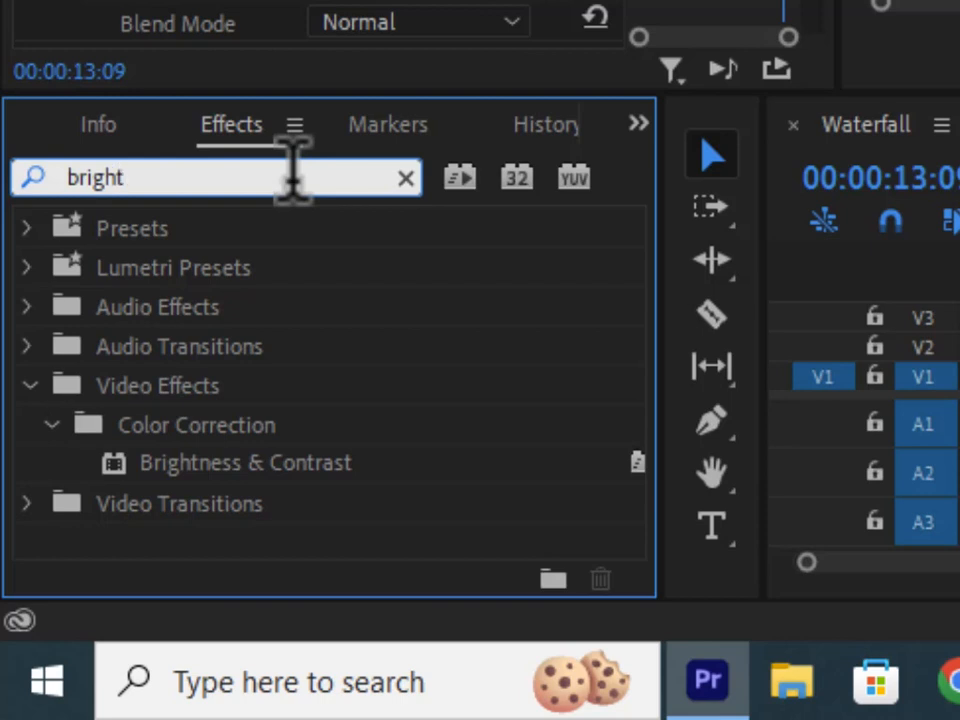
type("ness")
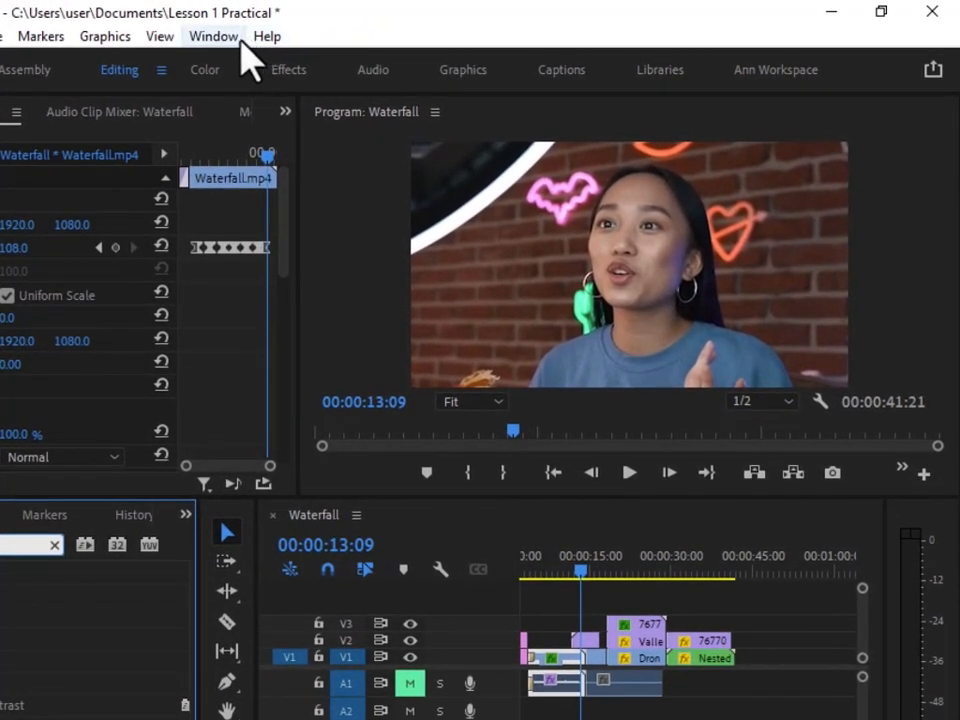
- Open the Lumetri Color panel and narrow the effects, tools and effect controls areas to widen the timeline and program preview
left_click(215, 38)
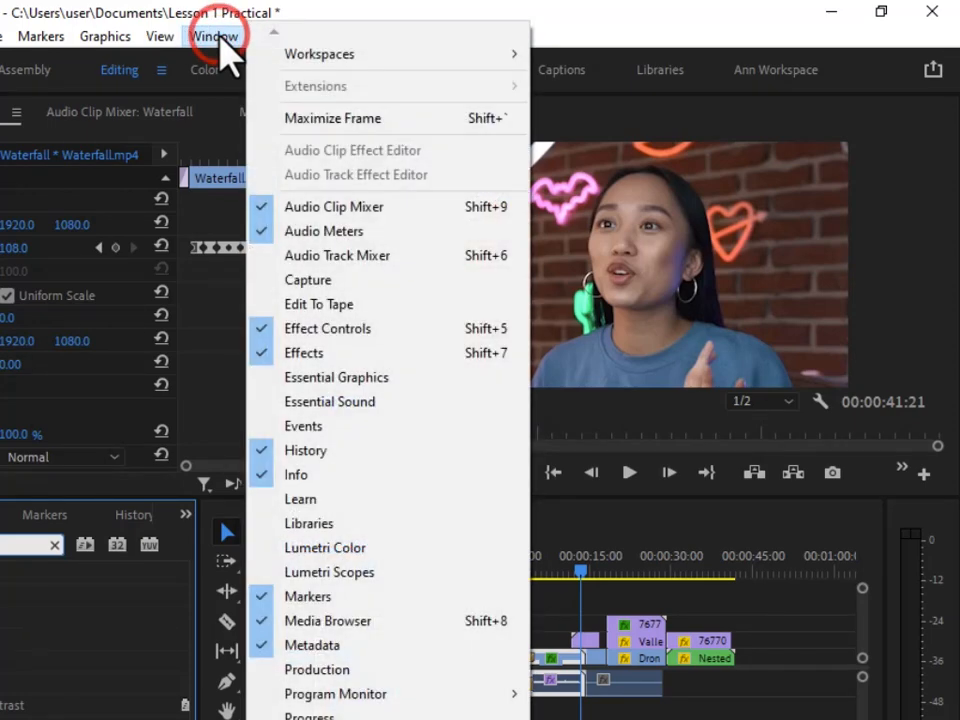
left_click(299, 547)
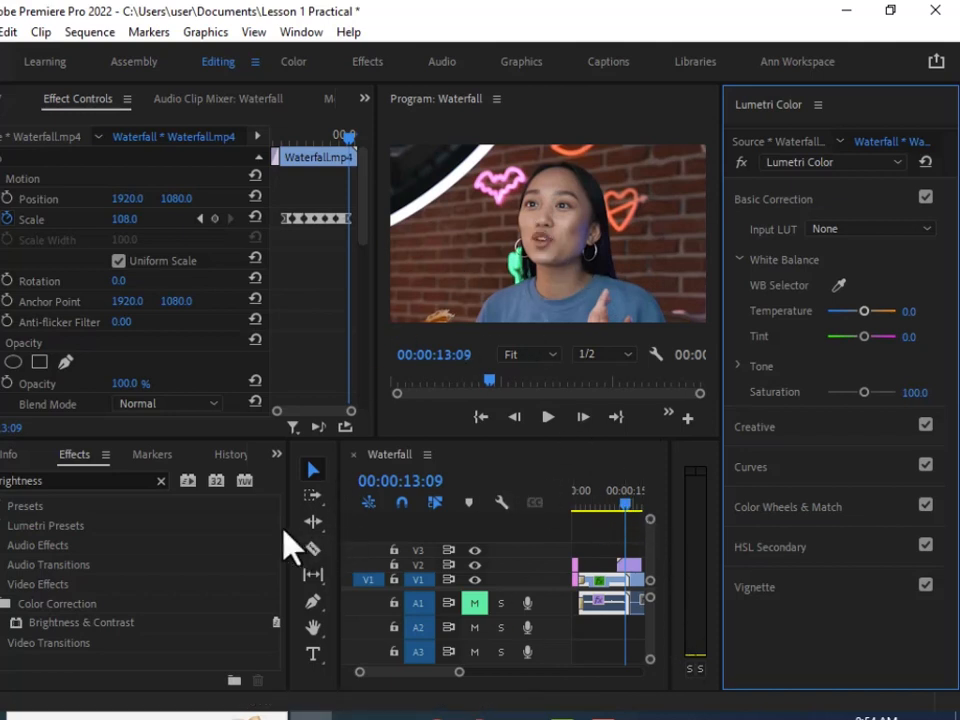
left_click_drag(285, 531, 135, 540)
left_click(334, 630)
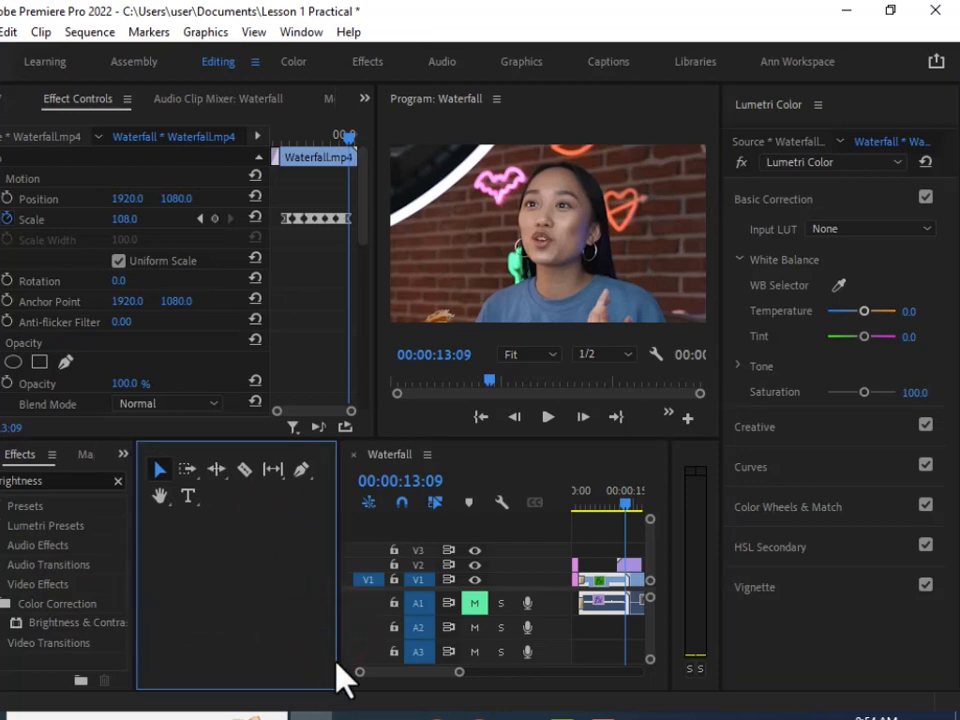
left_click_drag(339, 650, 184, 616)
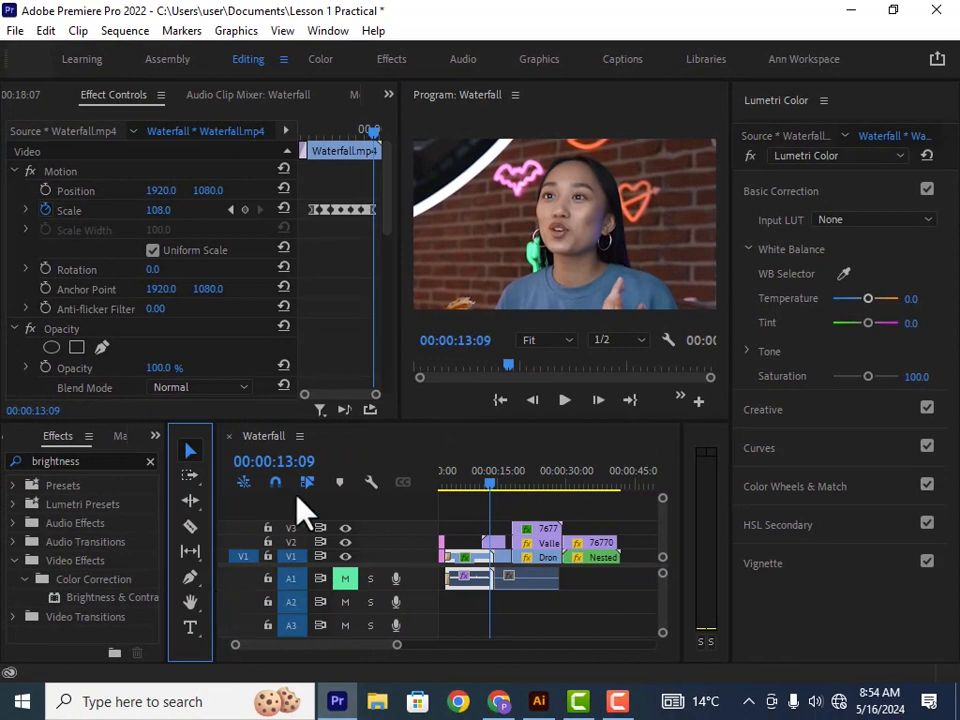
left_click(398, 388)
left_click_drag(400, 390, 286, 373)
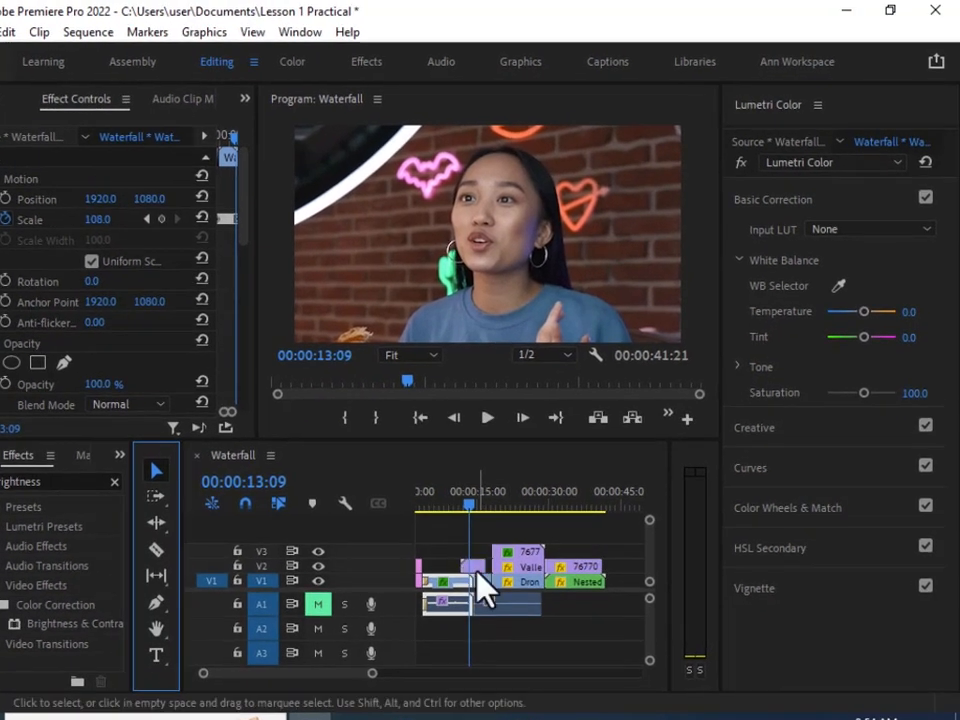
- Select the V2 clip just after the playhead and show its Lumetri Basic Correction settings
left_click(491, 542)
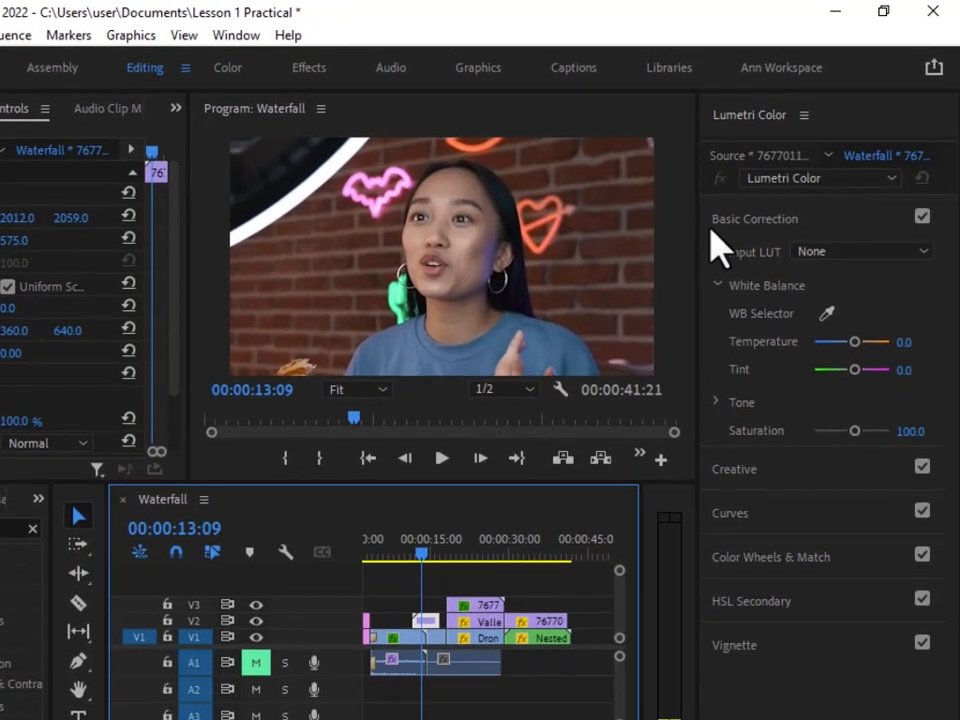
left_click(715, 221)
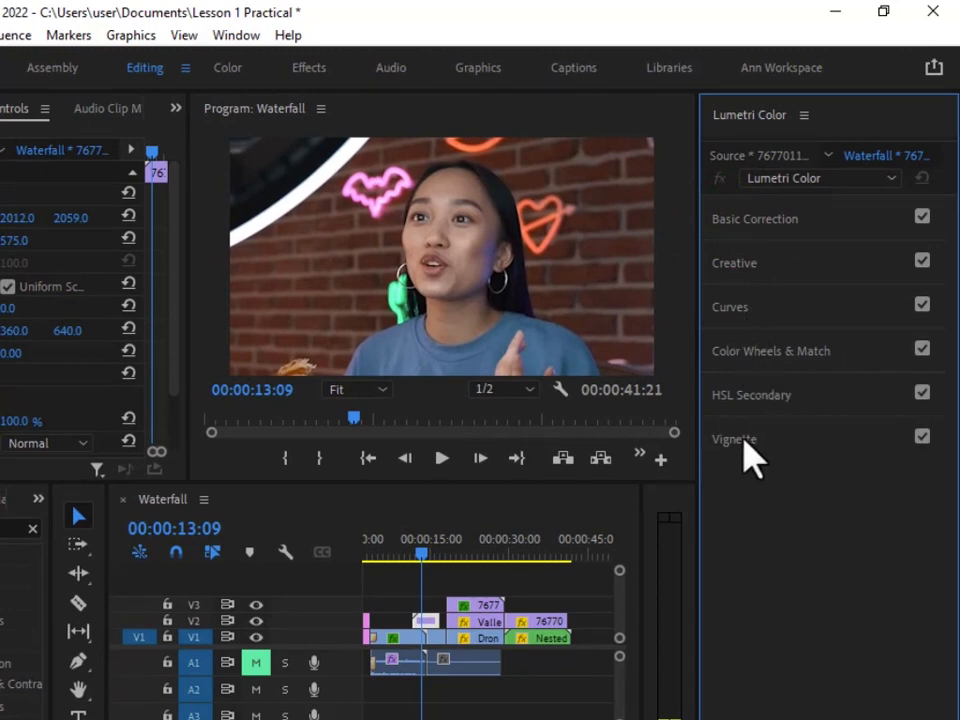
left_click(728, 222)
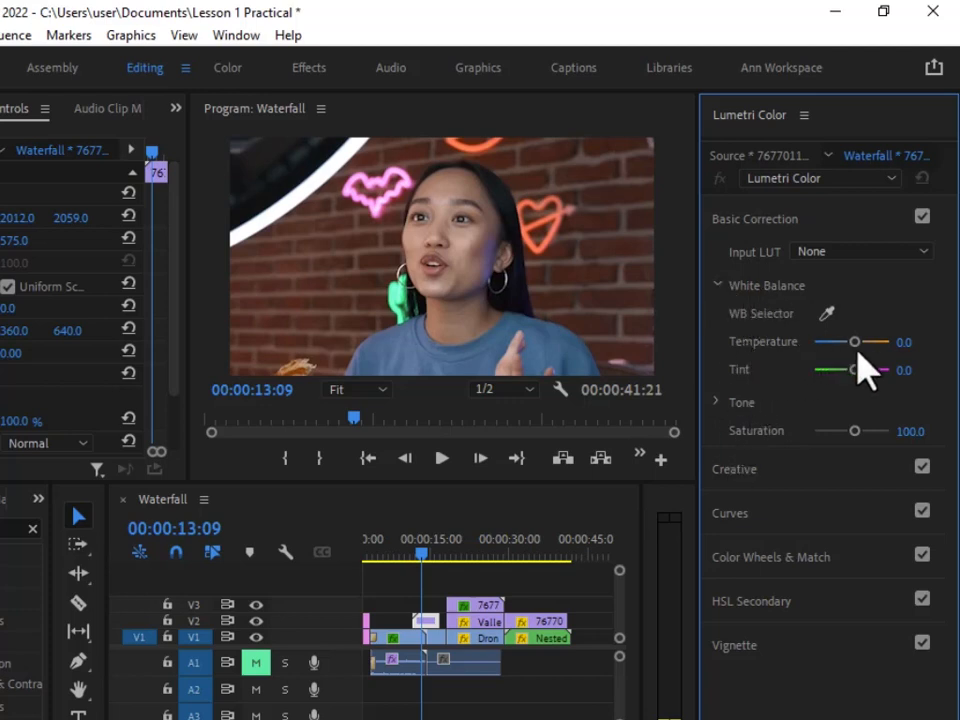
- Try a cooler temperature of about -38 and a tint shift on the clip, resetting both to 0
left_click_drag(852, 342, 838, 360)
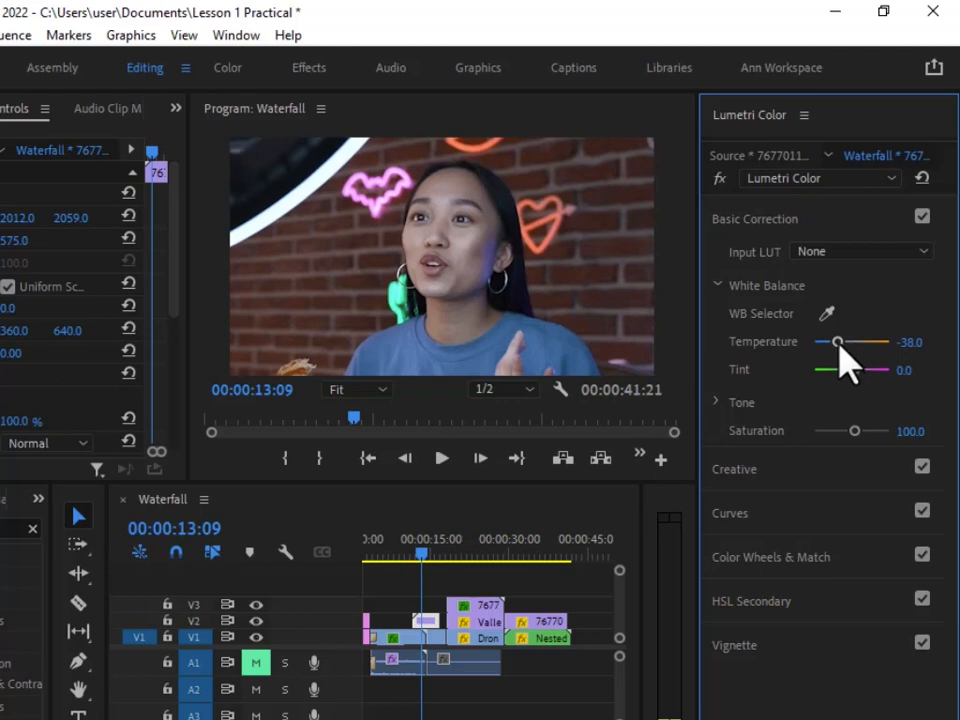
left_click_drag(838, 342, 842, 342)
double_click(842, 342)
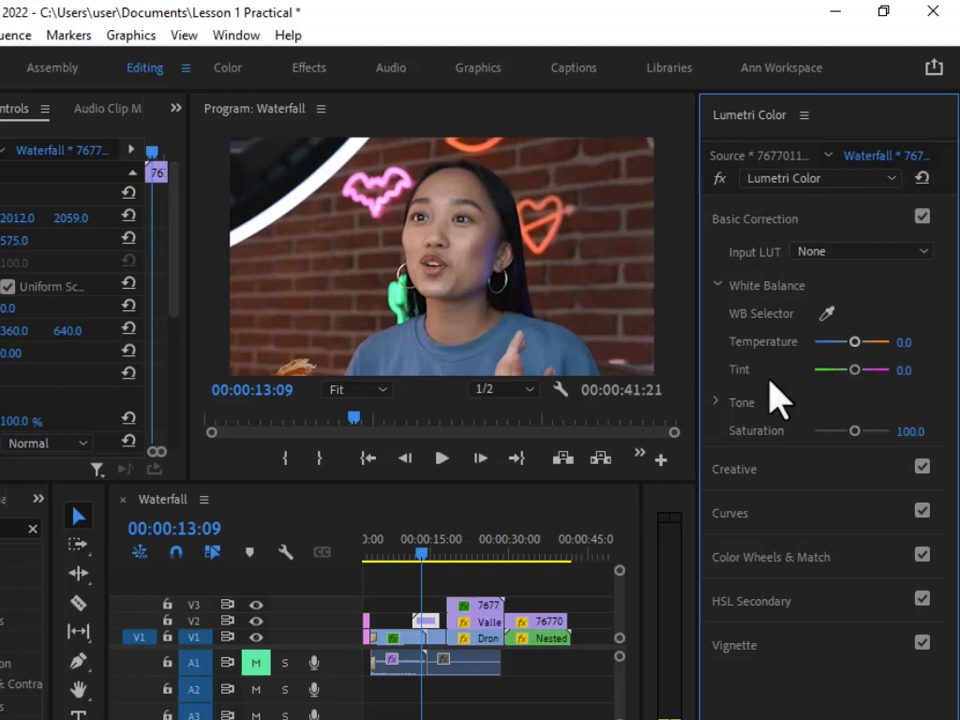
mouse_move(857, 377)
left_mouse_down()
mouse_move(870, 379)
mouse_move(842, 383)
mouse_move(858, 374)
left_mouse_up()
double_click(858, 372)
- Expand the Tone settings and try an exposure change and a contrast of about -32.4, resetting both to 0
left_click(718, 401)
scroll(774, 439, "down", 1)
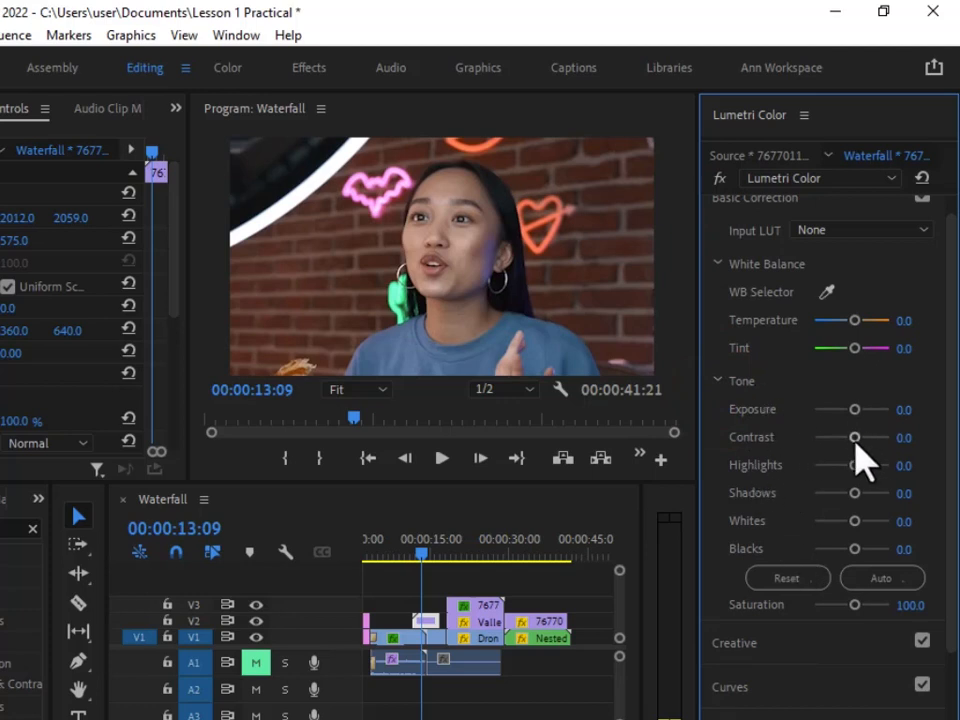
mouse_move(854, 410)
left_mouse_down()
mouse_move(879, 414)
mouse_move(842, 429)
mouse_move(818, 425)
mouse_move(876, 443)
mouse_move(838, 441)
mouse_move(866, 444)
mouse_move(858, 450)
mouse_move(858, 414)
left_mouse_up()
double_click(858, 413)
mouse_move(853, 440)
left_mouse_down()
mouse_move(864, 439)
mouse_move(844, 451)
mouse_move(866, 468)
mouse_move(840, 441)
left_mouse_up()
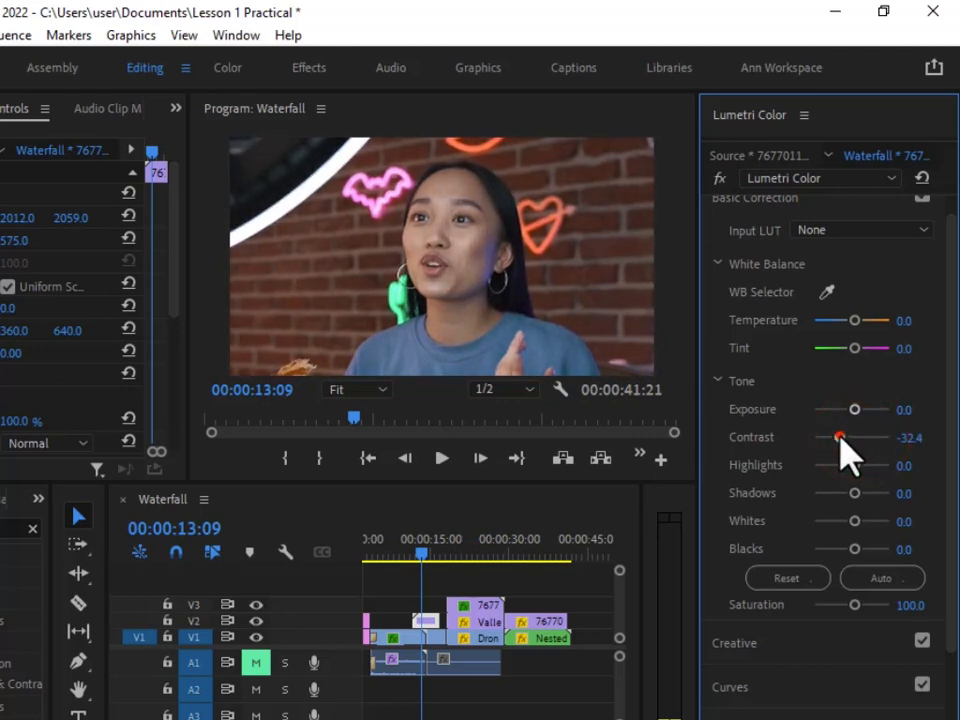
double_click(840, 440)
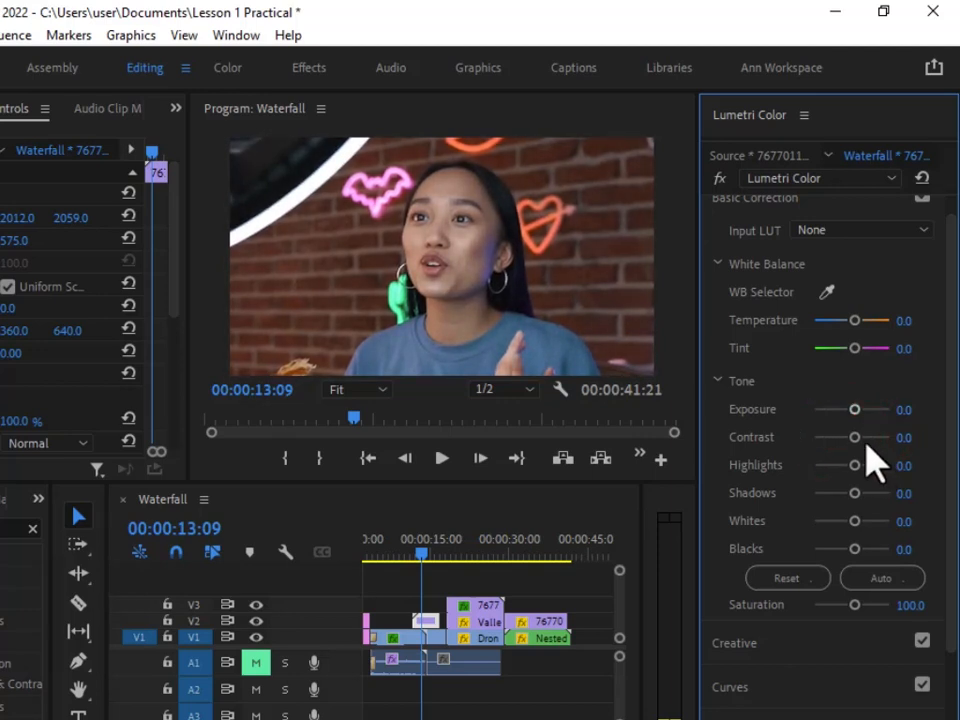
- Set the clip's contrast to about 52.1 and exposure to about 0.9, and compare the picture with and without the Lumetri effect
left_click_drag(852, 440, 866, 444)
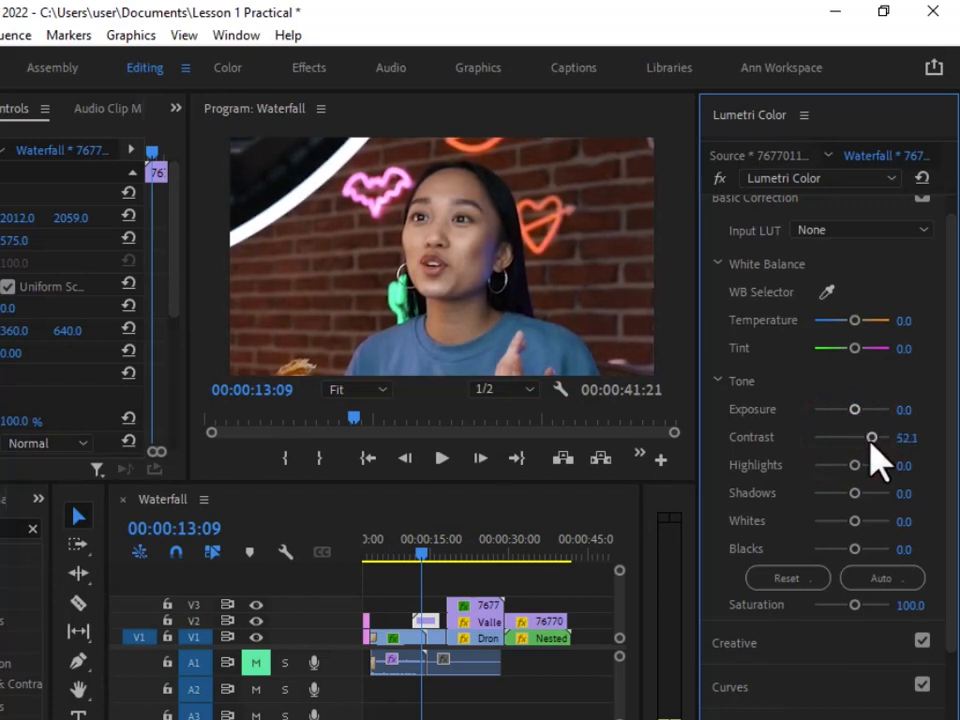
left_click_drag(855, 410, 858, 410)
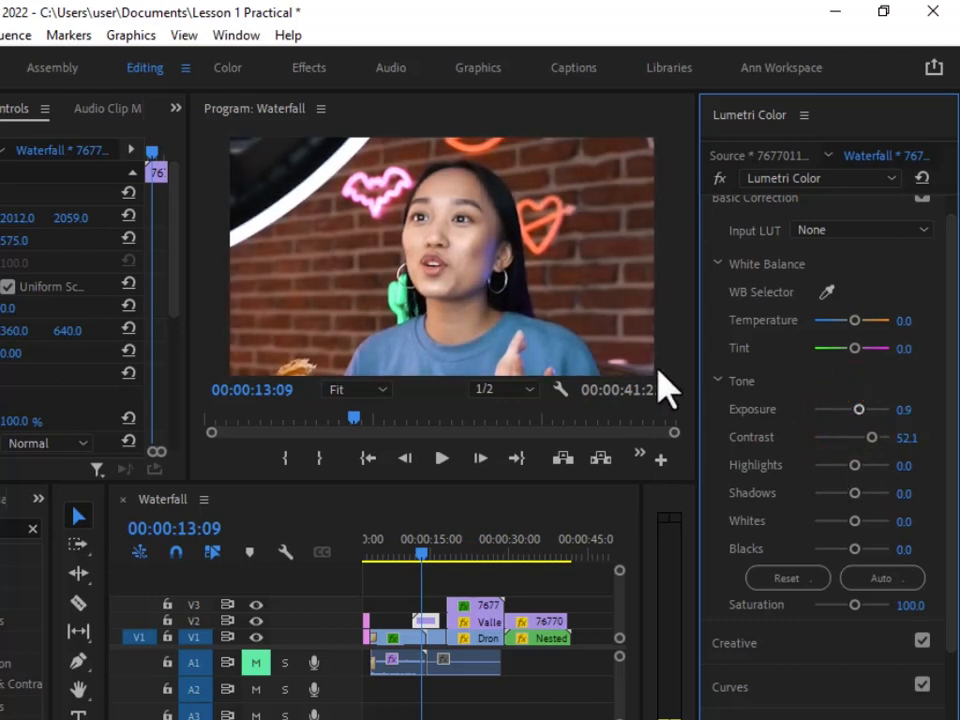
left_click(718, 178)
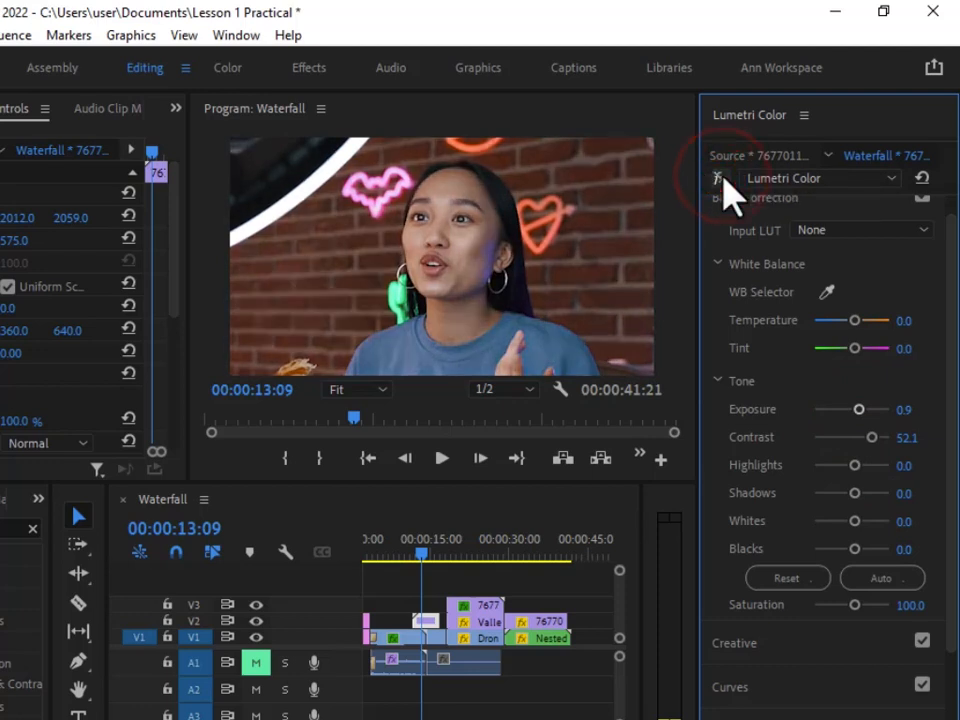
left_click(720, 180)
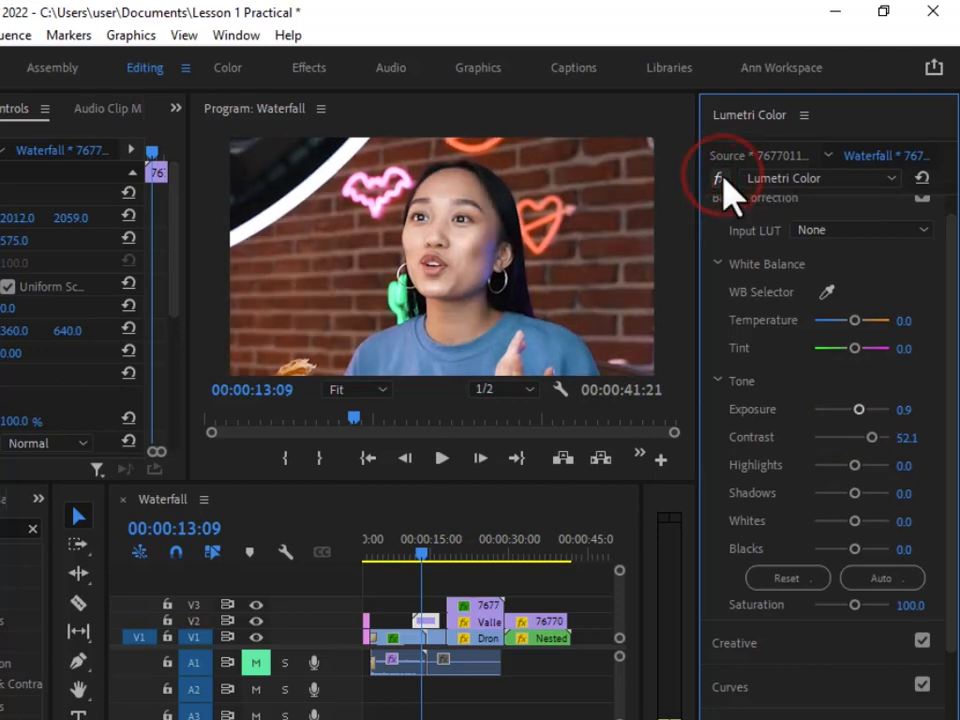
left_click(719, 179)
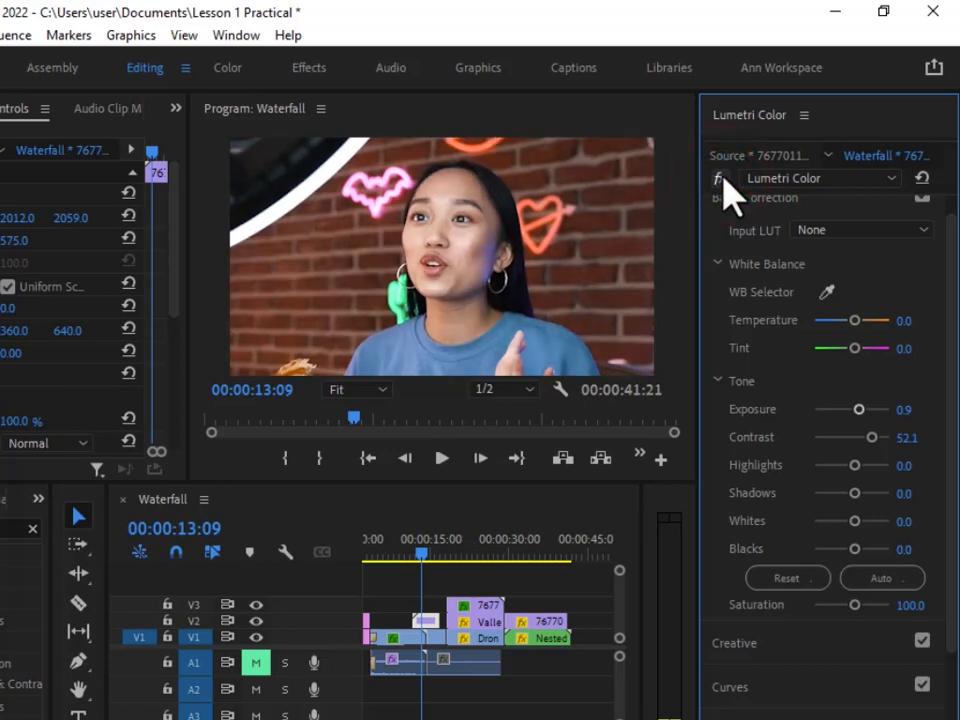
key("ctrl+s")
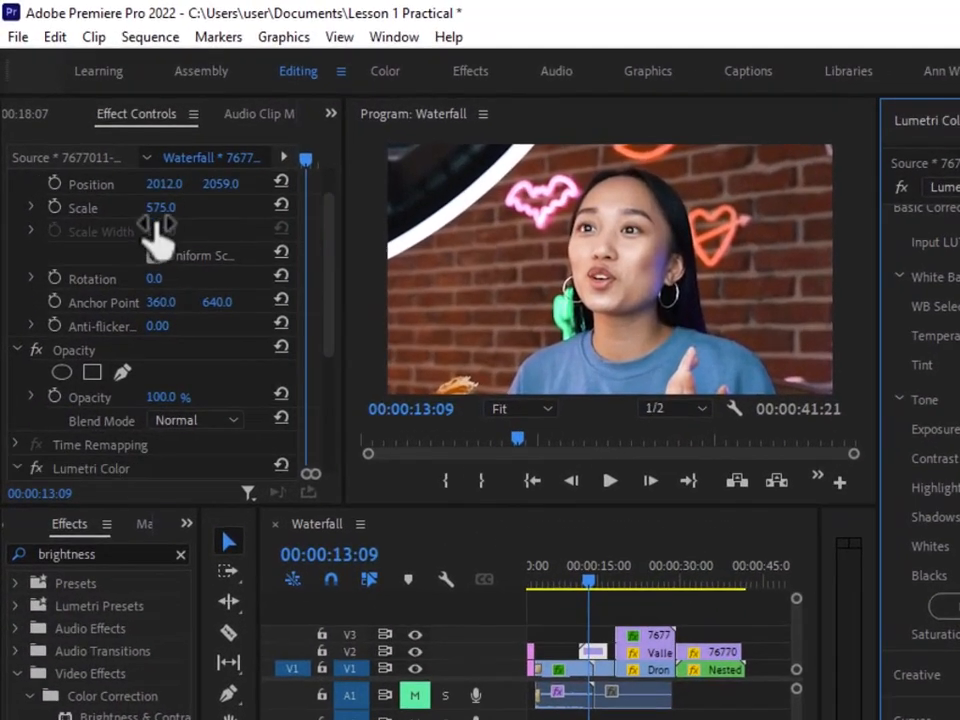
- Examine the Basic Correction values of the Lumetri Color effect in the clip's effect controls
scroll(155, 255, "down", 3)
scroll(170, 298, "down", 2)
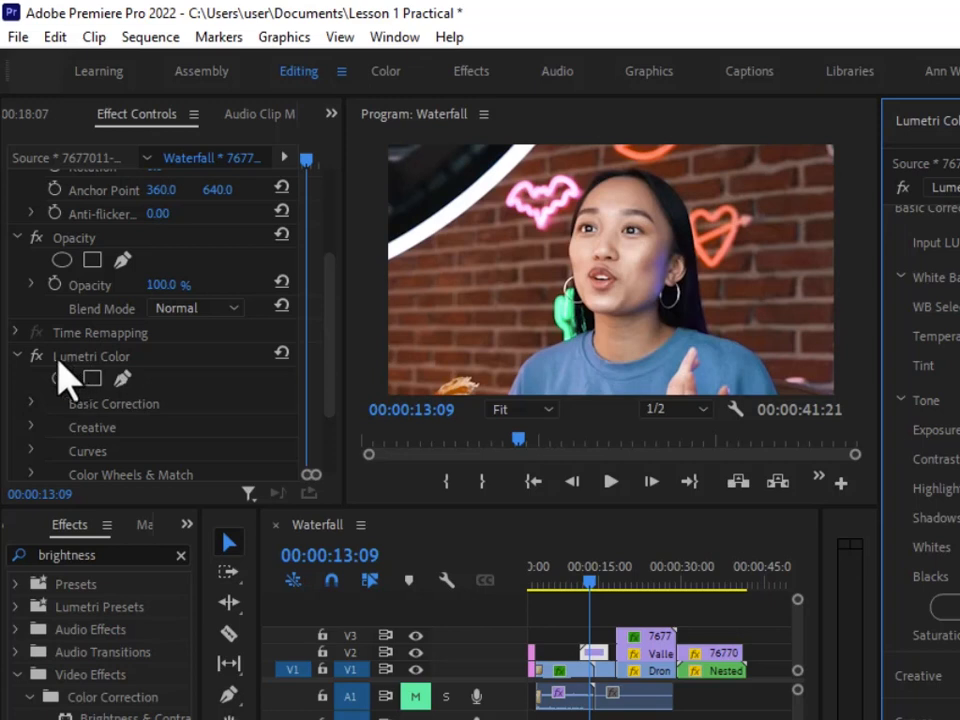
scroll(148, 370, "down", 3)
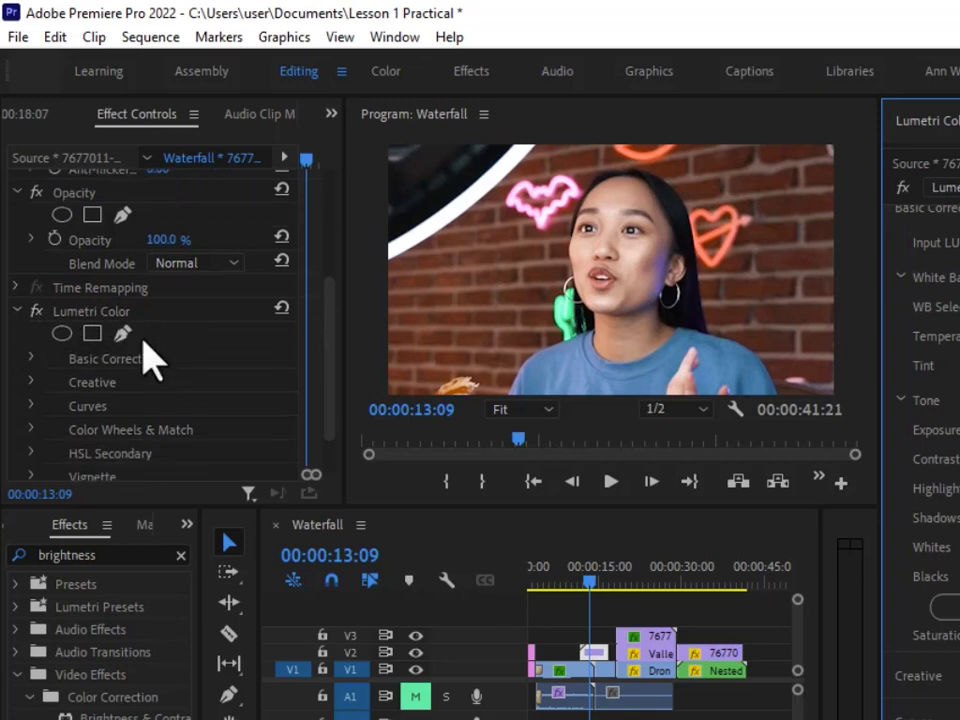
left_click(28, 296)
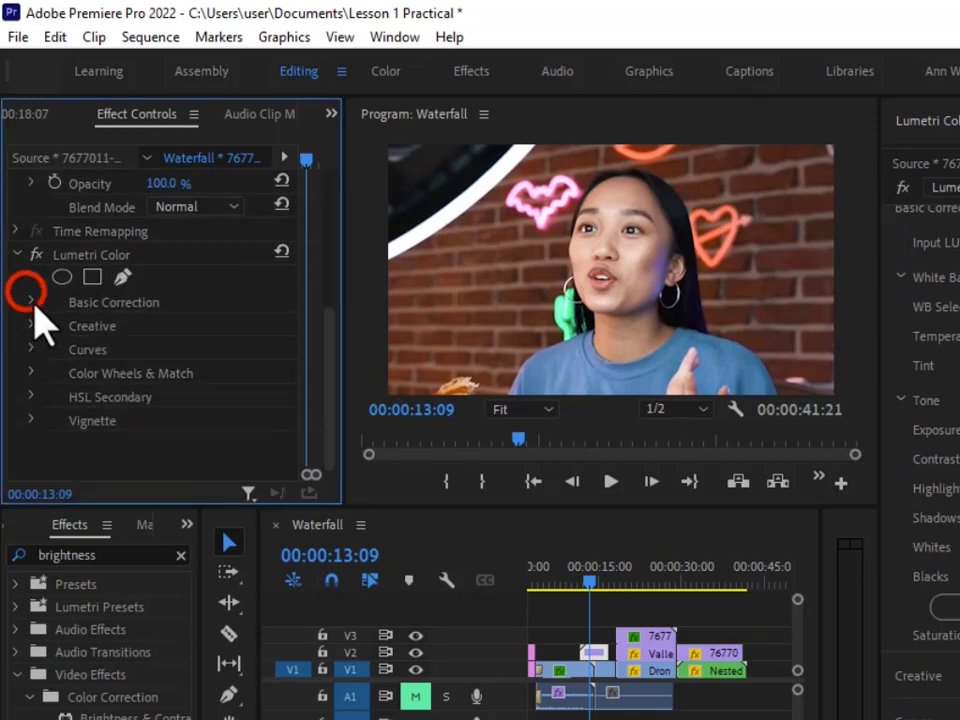
left_click(30, 300)
scroll(92, 360, "down", 3)
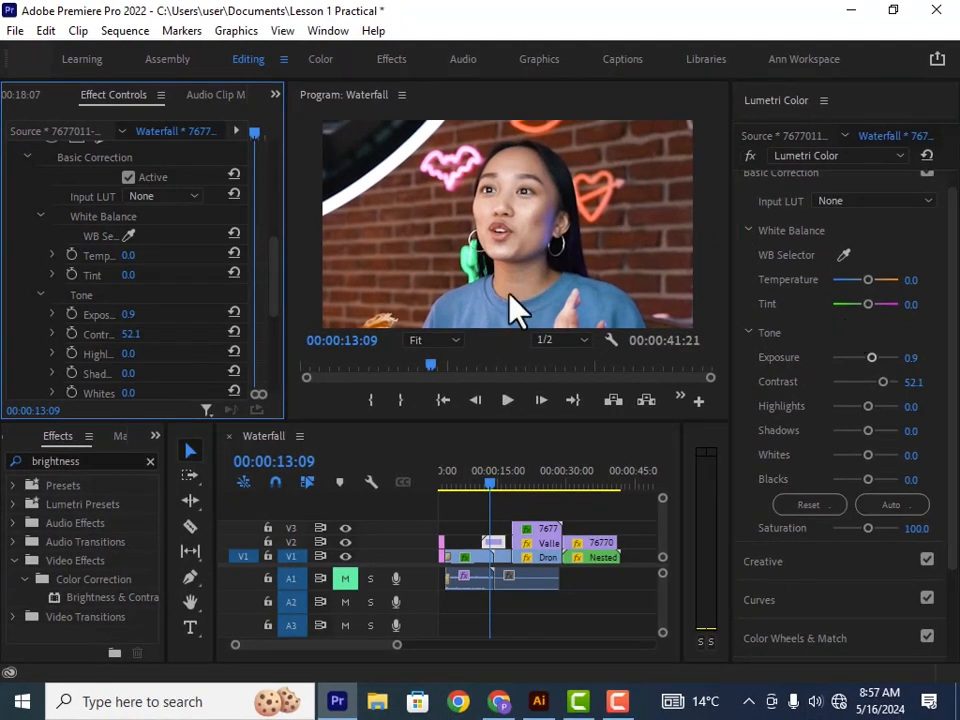
scroll(108, 298, "up", 3)
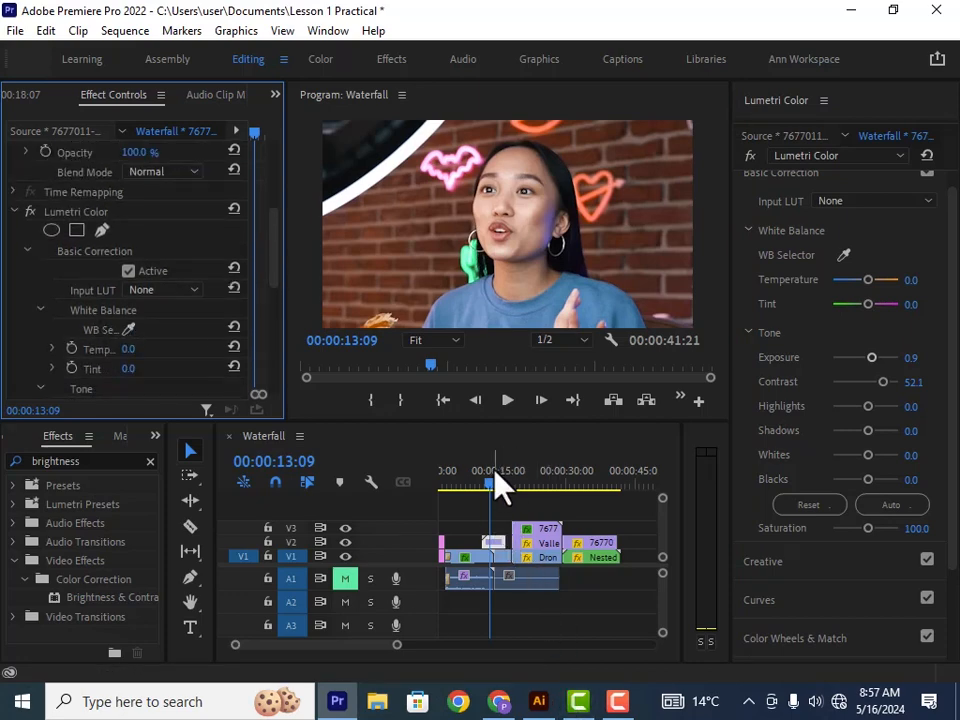
- Move the playhead back to 00:00:12:23 and copy the Lumetri Color effect from the Waterfall clip on V1
left_click_drag(489, 483, 530, 495)
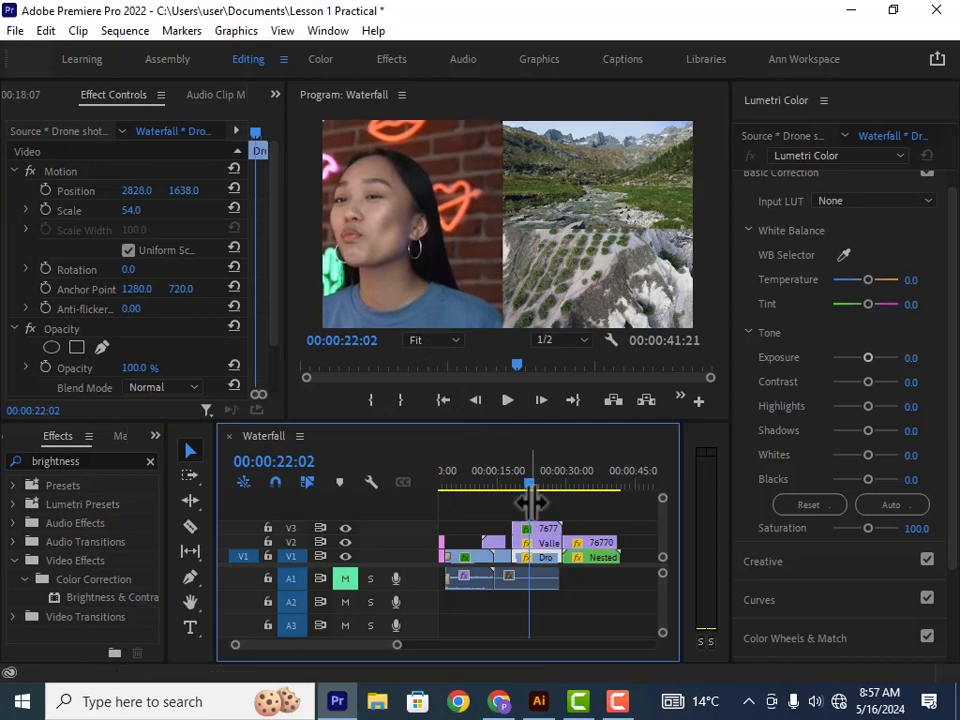
left_click_drag(530, 488, 489, 487)
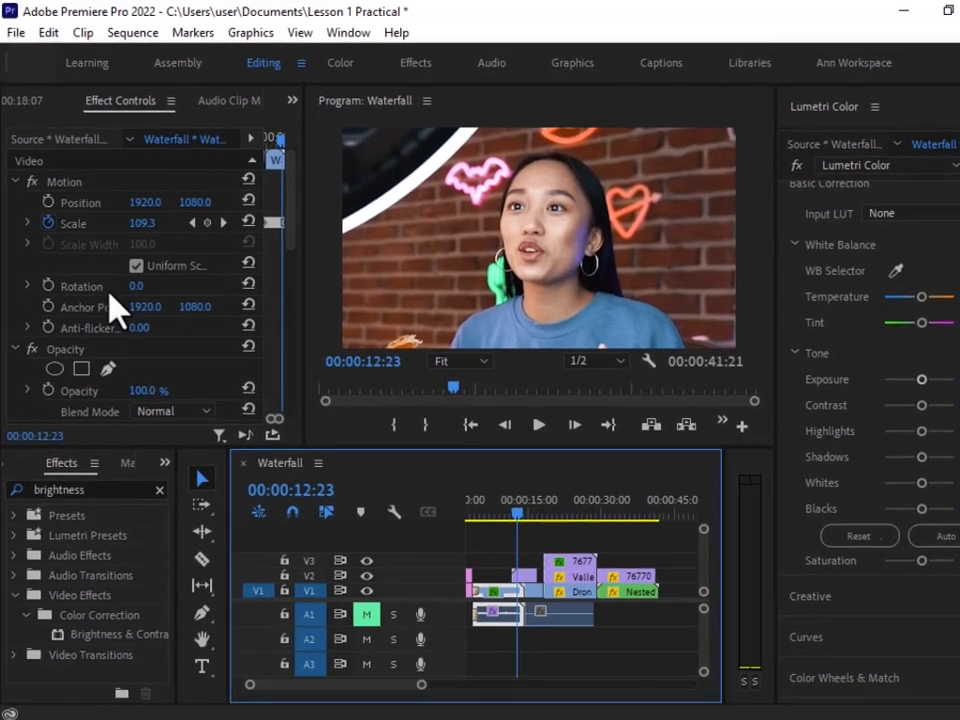
scroll(150, 410, "down", 5)
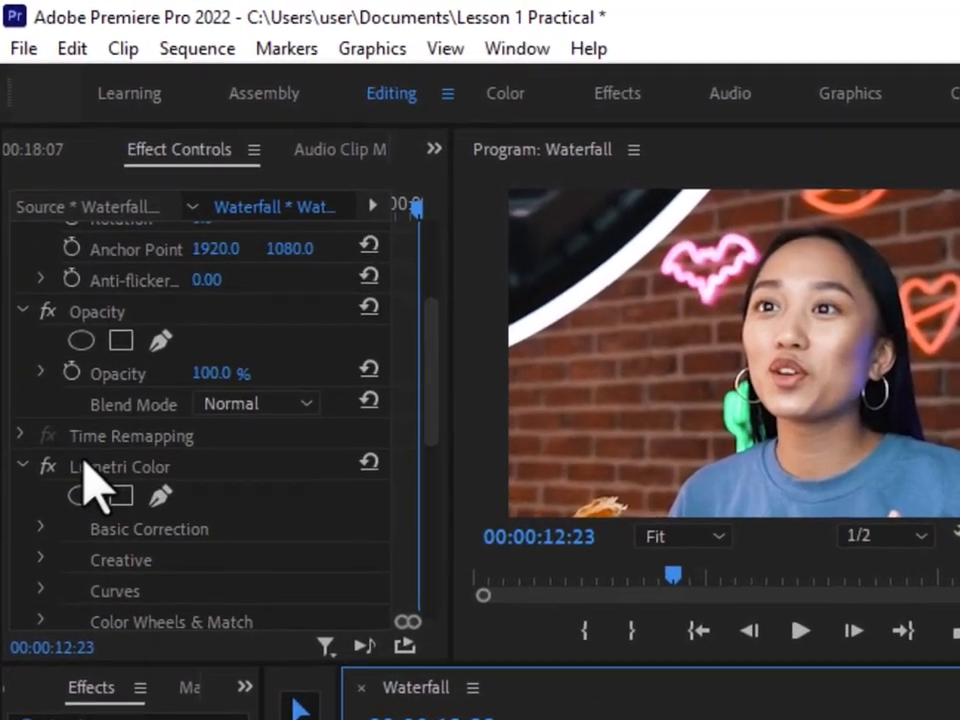
left_click(55, 352)
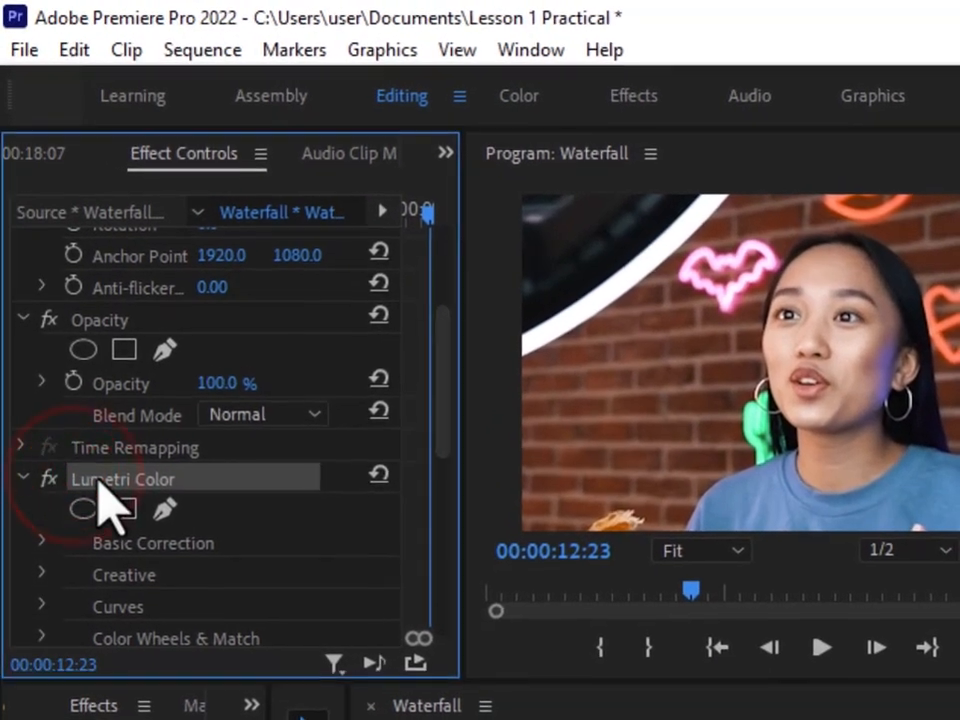
right_click(100, 484)
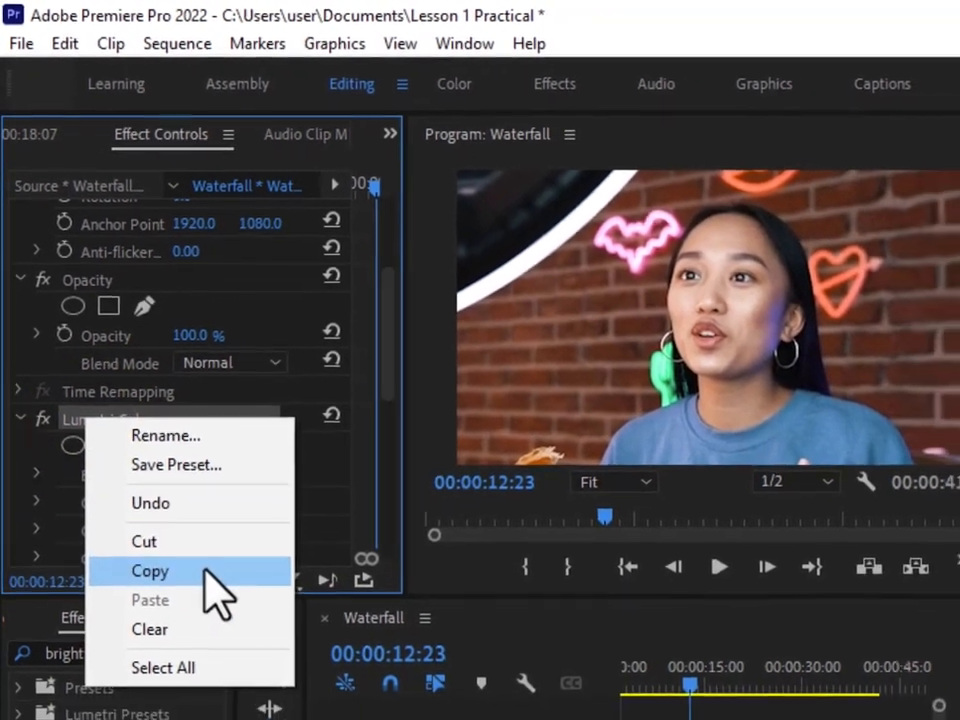
left_click(205, 571)
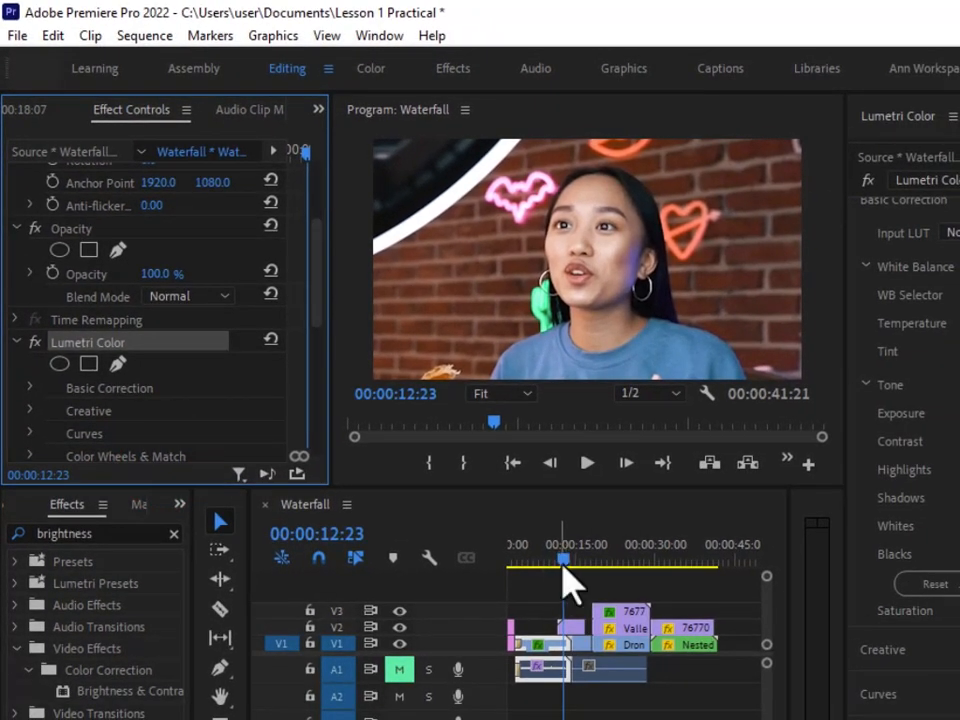
- Paste the copied Lumetri Color effect onto the V3 clip of the woman at 00:00:21:22
left_click_drag(562, 560, 612, 570)
left_click(630, 610)
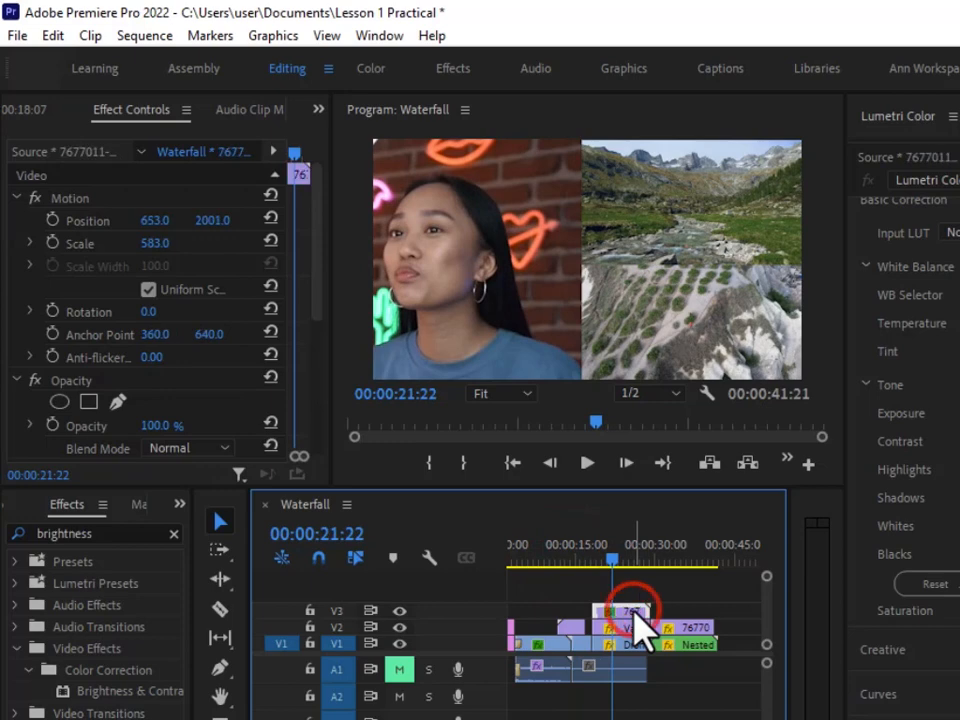
key("ctrl+v")
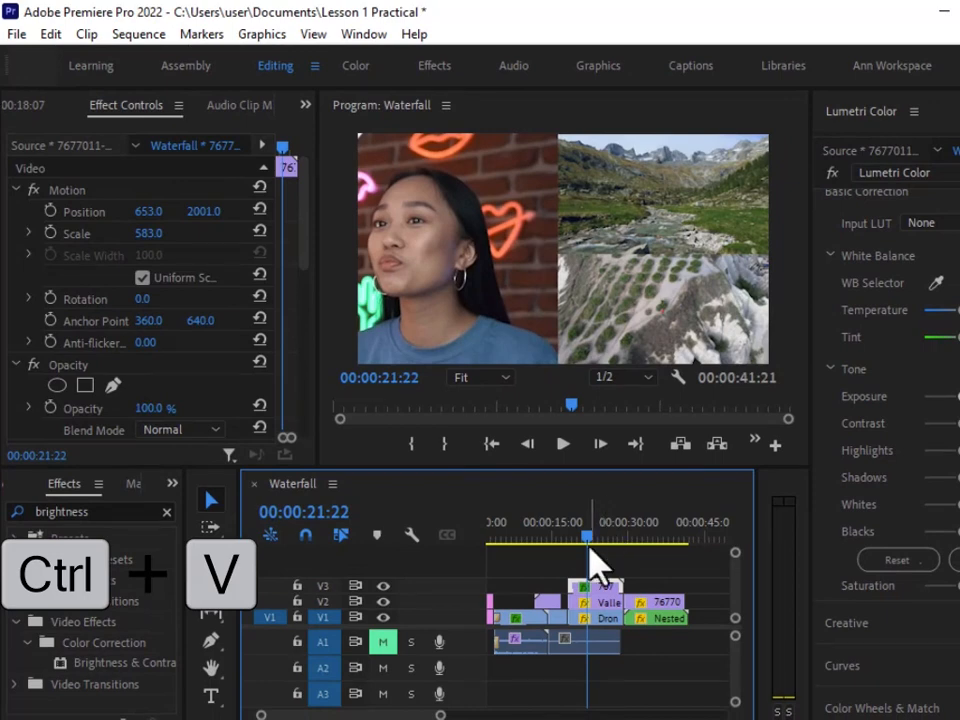
- Scrub through the split-screen section to check the pasted Lumetri correction on the woman's V3 clip
mouse_move(593, 534)
left_mouse_down()
mouse_move(585, 540)
mouse_move(611, 553)
mouse_move(597, 555)
left_mouse_up()
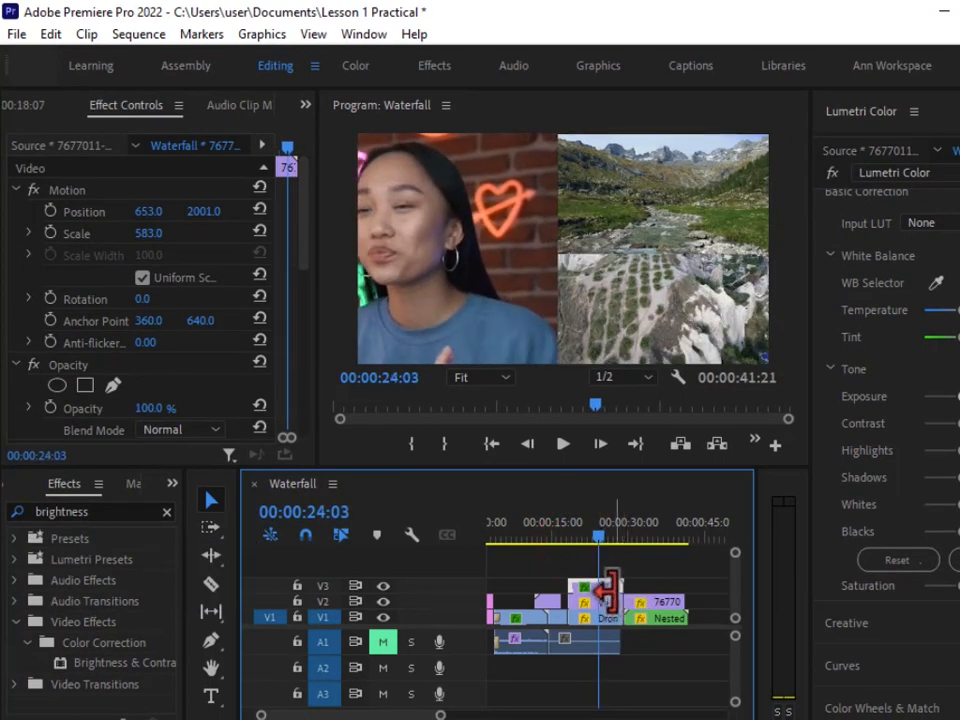
left_click_drag(600, 553, 640, 602)
left_click(600, 534)
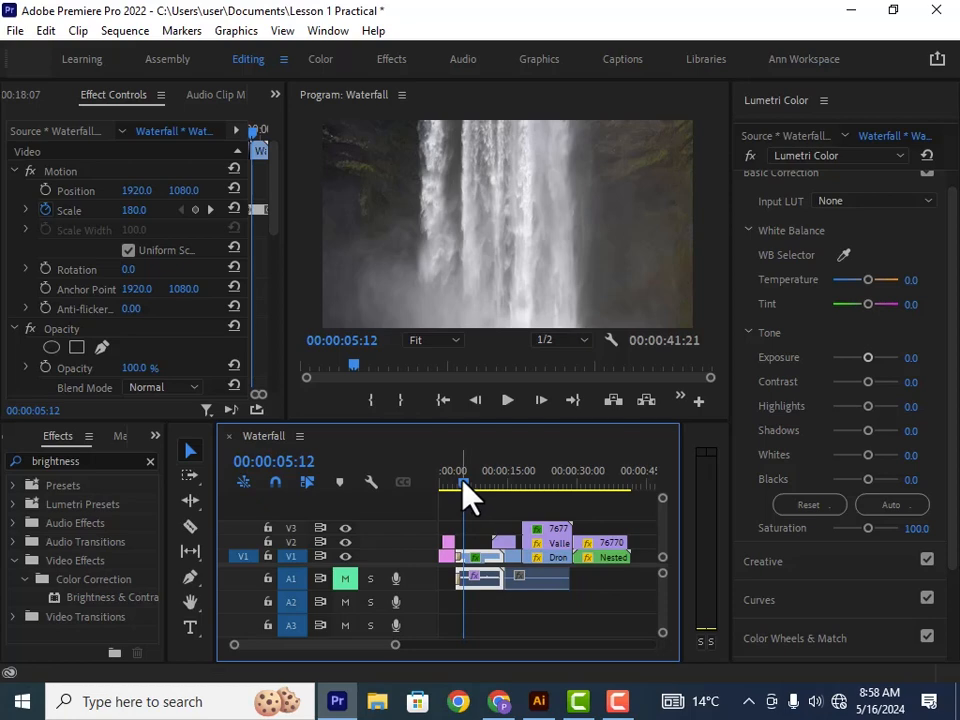
- Move the playhead to 00:00:07:13 and apply Lumetri's Auto tone correction to the Waterfall clip on V1
left_click_drag(463, 489, 473, 497)
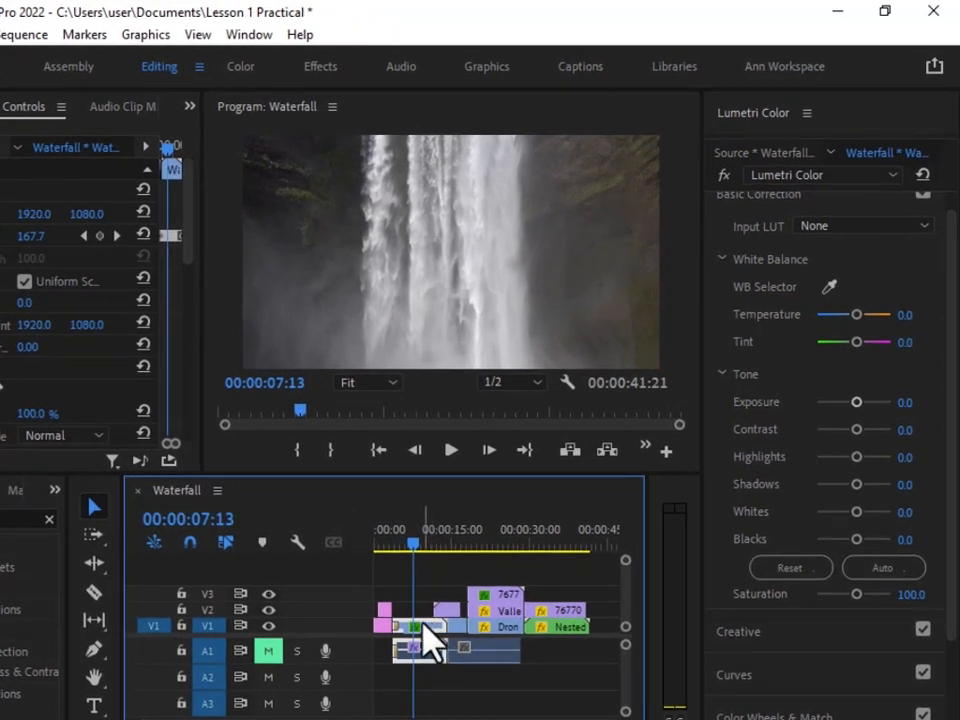
scroll(826, 322, "up", 1)
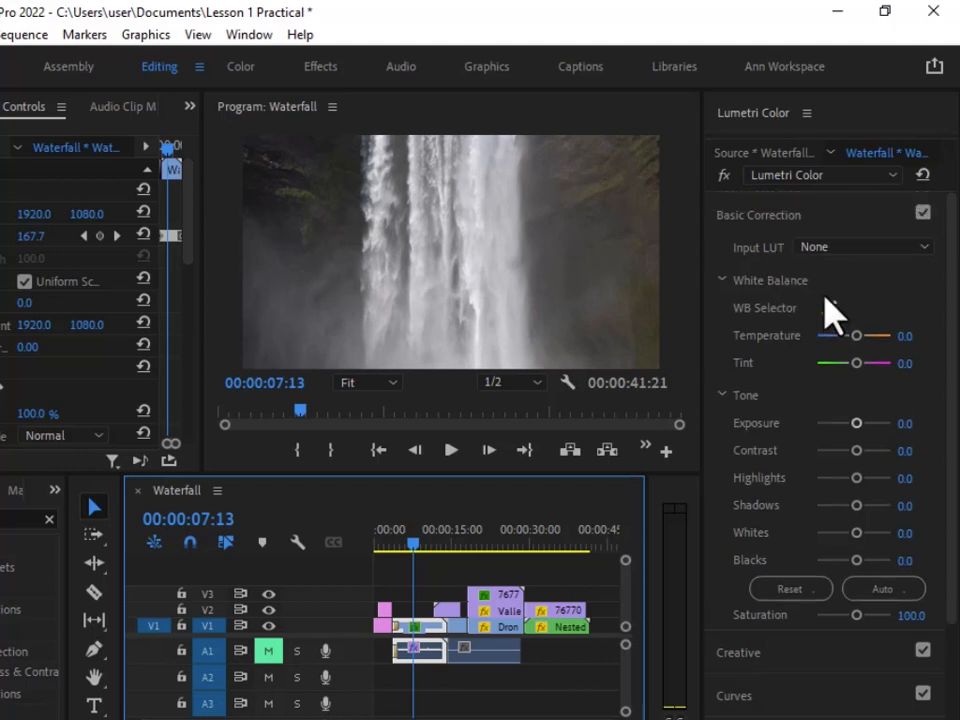
scroll(888, 367, "down", 2)
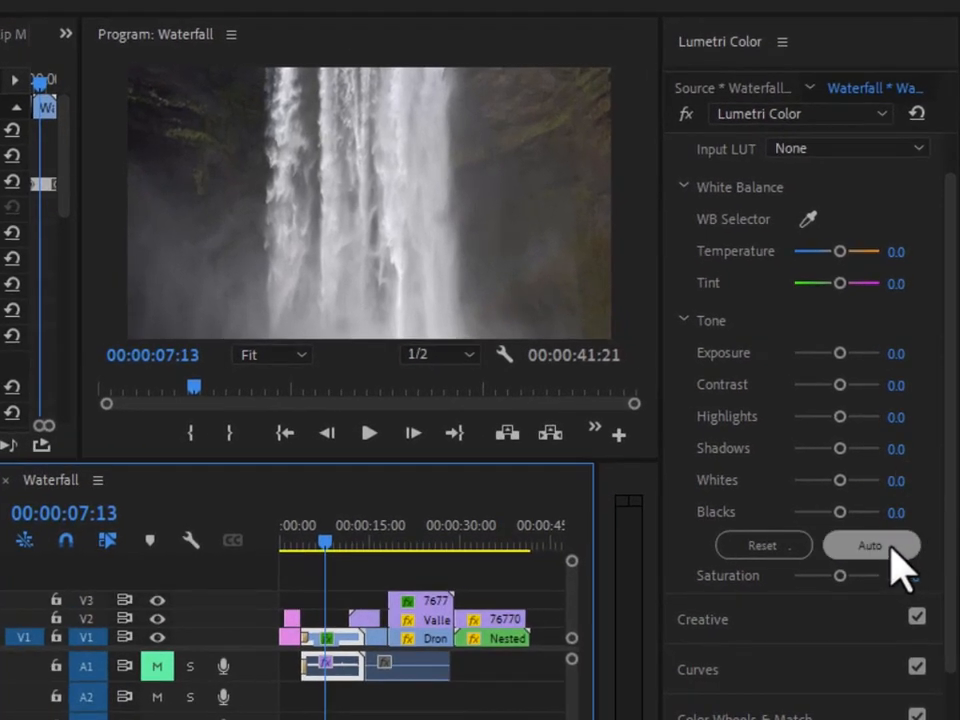
left_click(893, 548)
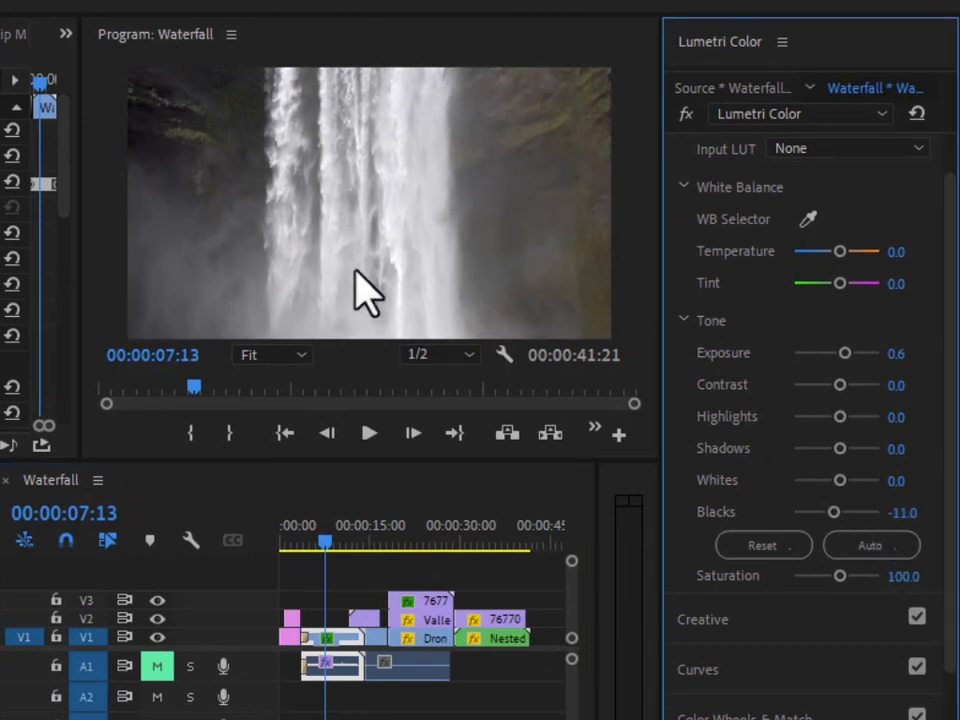
- Compare the Waterfall clip with and without the Lumetri Color effect, leaving the effect enabled
left_click(684, 113)
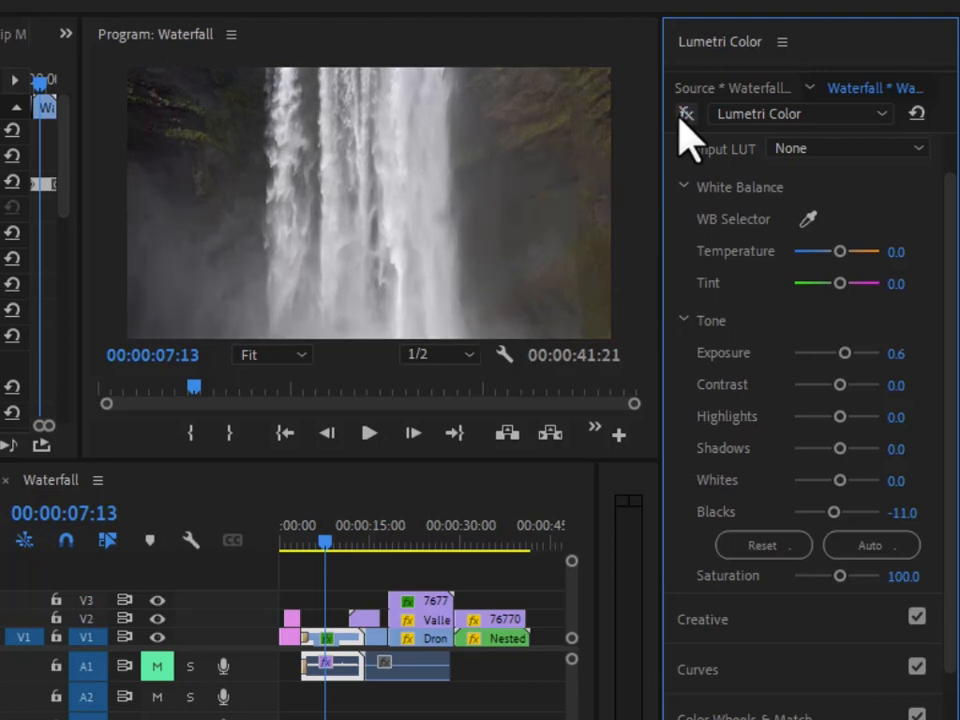
left_click(684, 113)
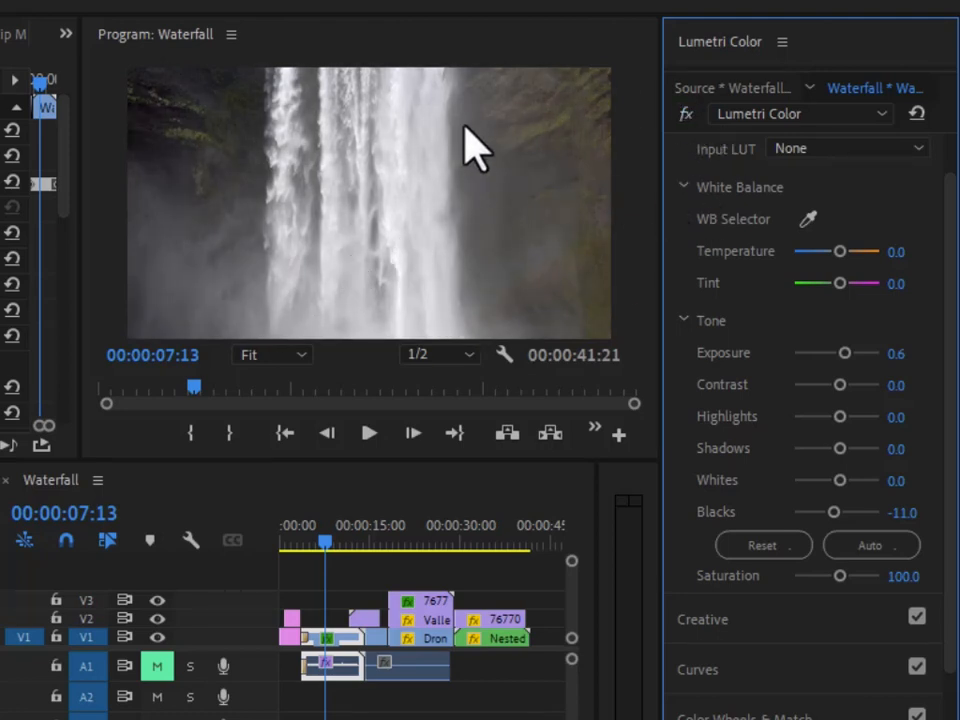
left_click(686, 112)
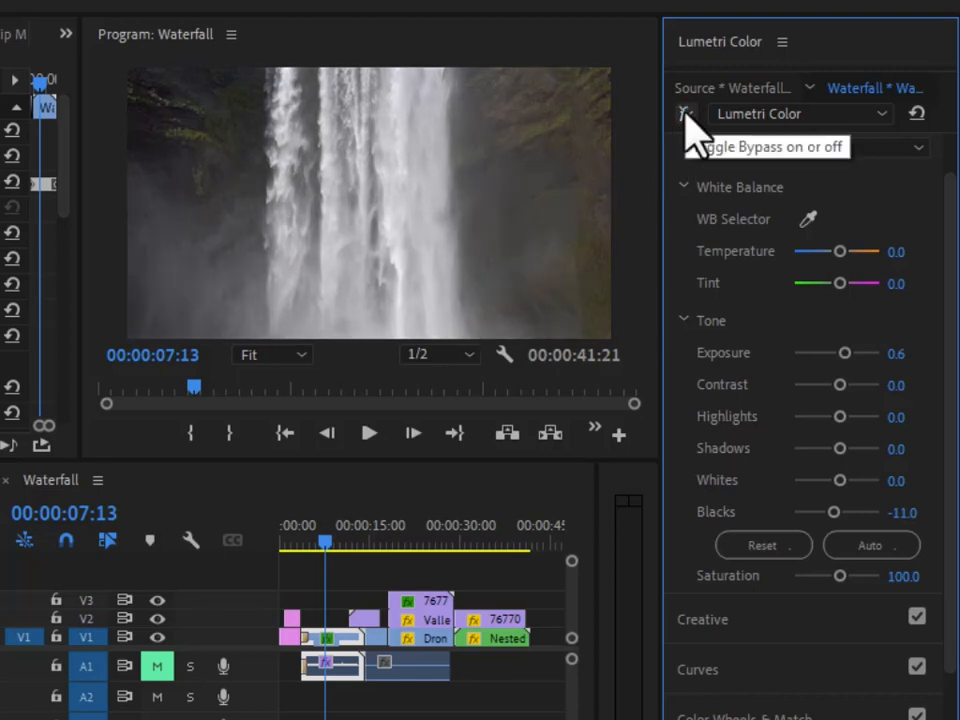
left_click(686, 112)
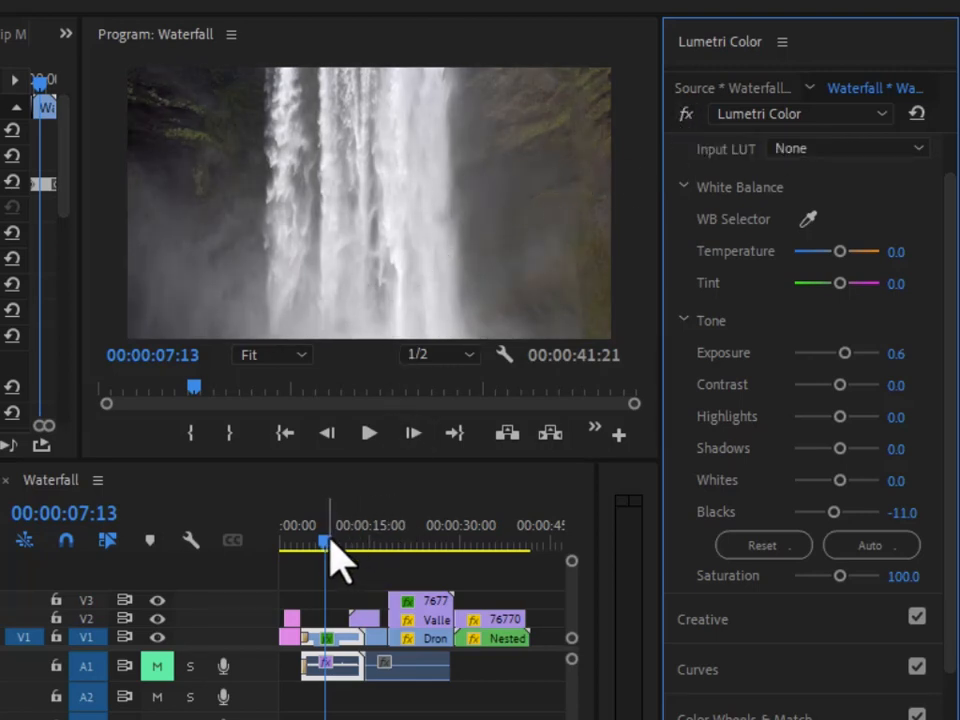
- Apply Auto tone correction to the full-frame drone clip at 00:00:17:17 and compare it with the effect bypassed
left_click_drag(331, 543, 388, 521)
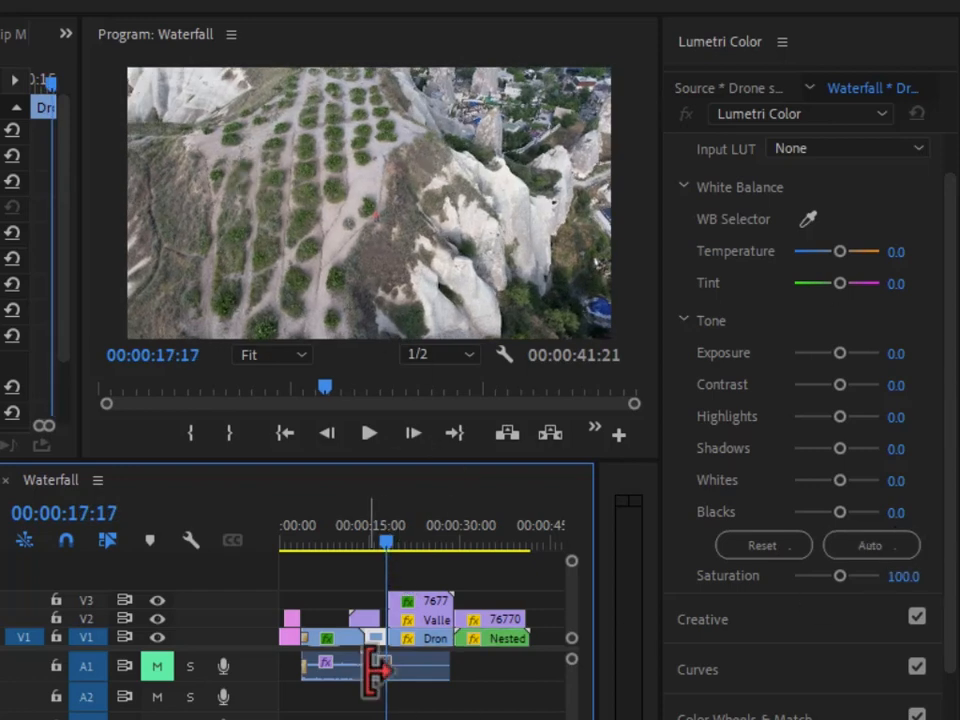
left_click(869, 548)
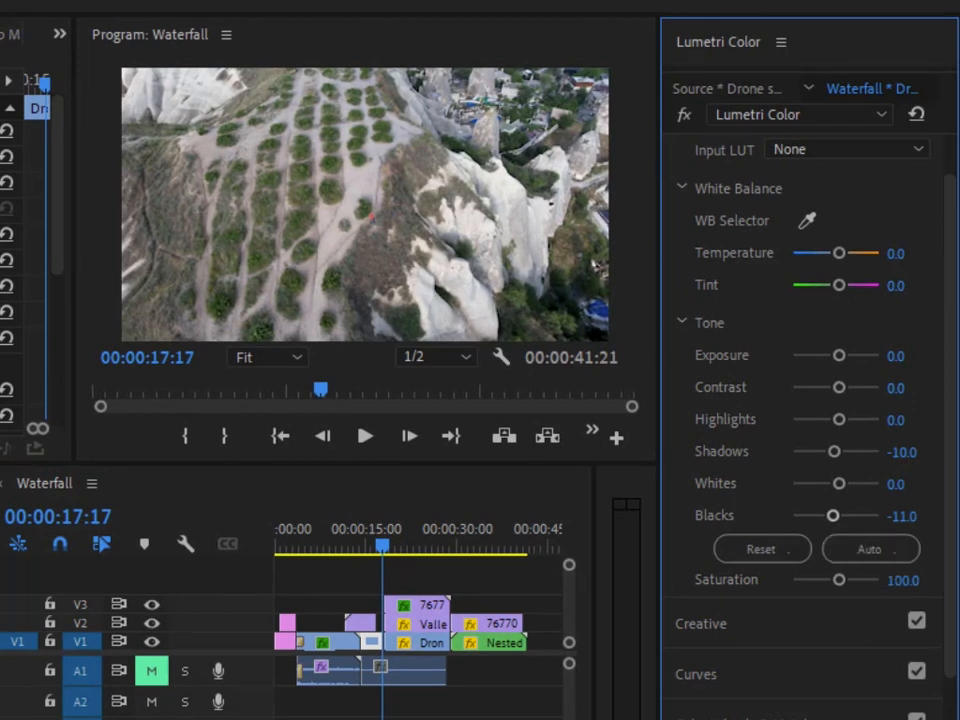
left_click(683, 117)
left_click(686, 118)
- At 00:00:23:04, apply Auto tone correction to the drone clip on V1 and the Valleys clip on V2
left_click_drag(380, 548, 414, 564)
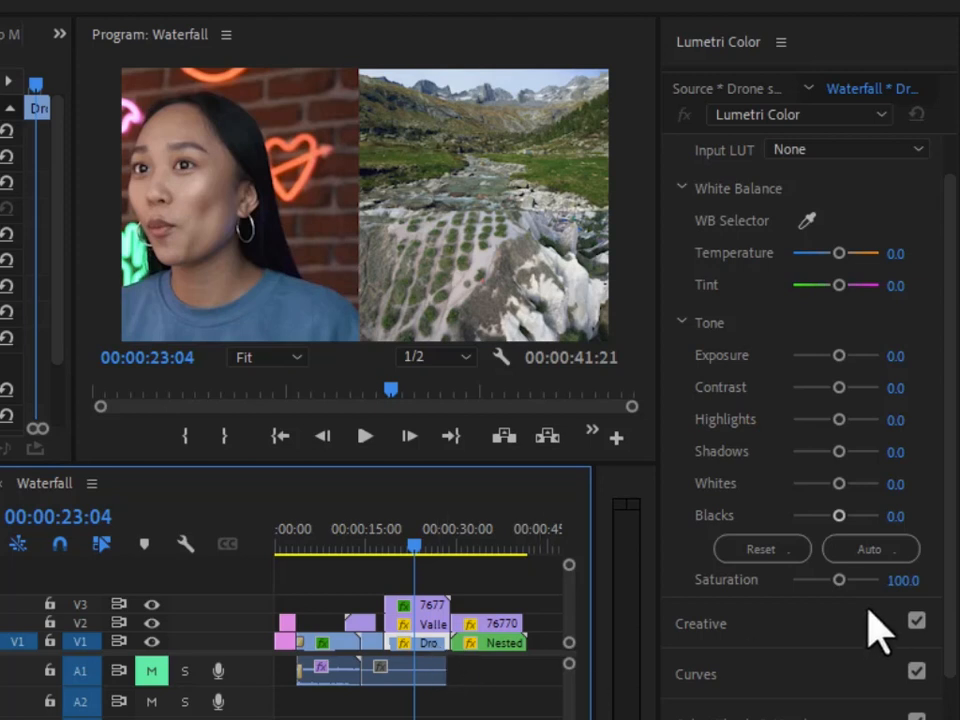
left_click(868, 552)
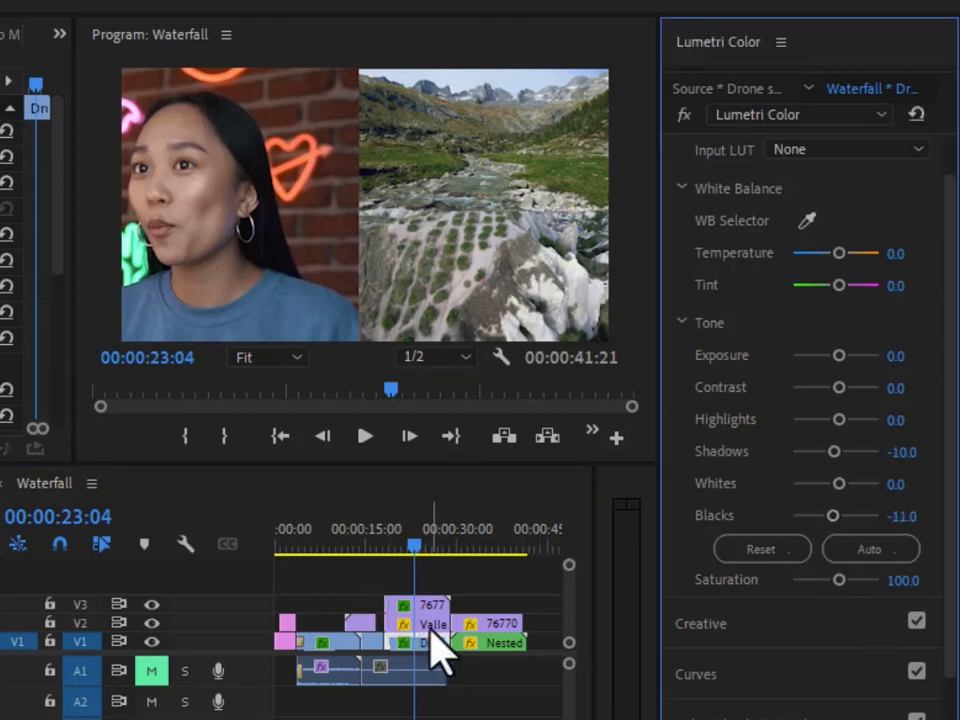
left_click(431, 626)
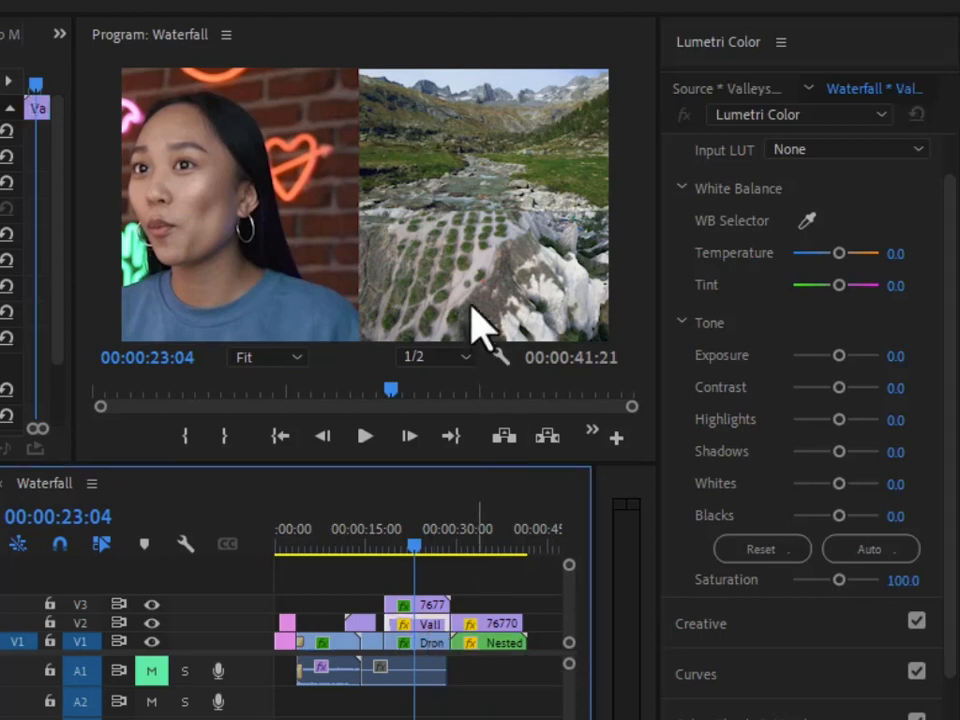
left_click(857, 560)
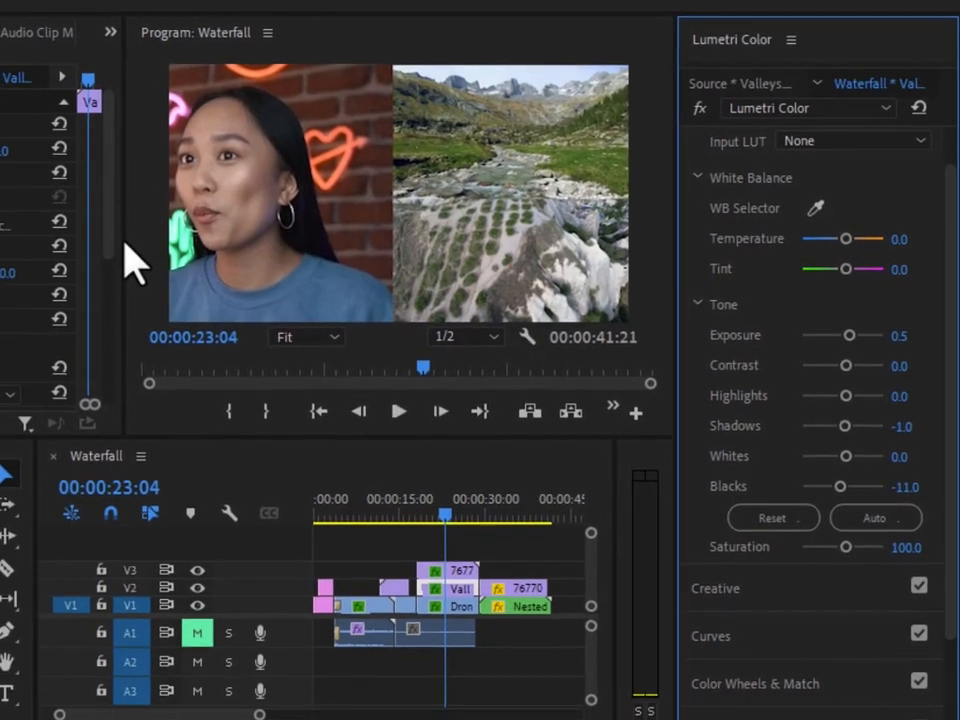
- Magnify the program view to 75%, compare the Valleys clip with and without Lumetri Color, and return the view to Fit
left_click(311, 338)
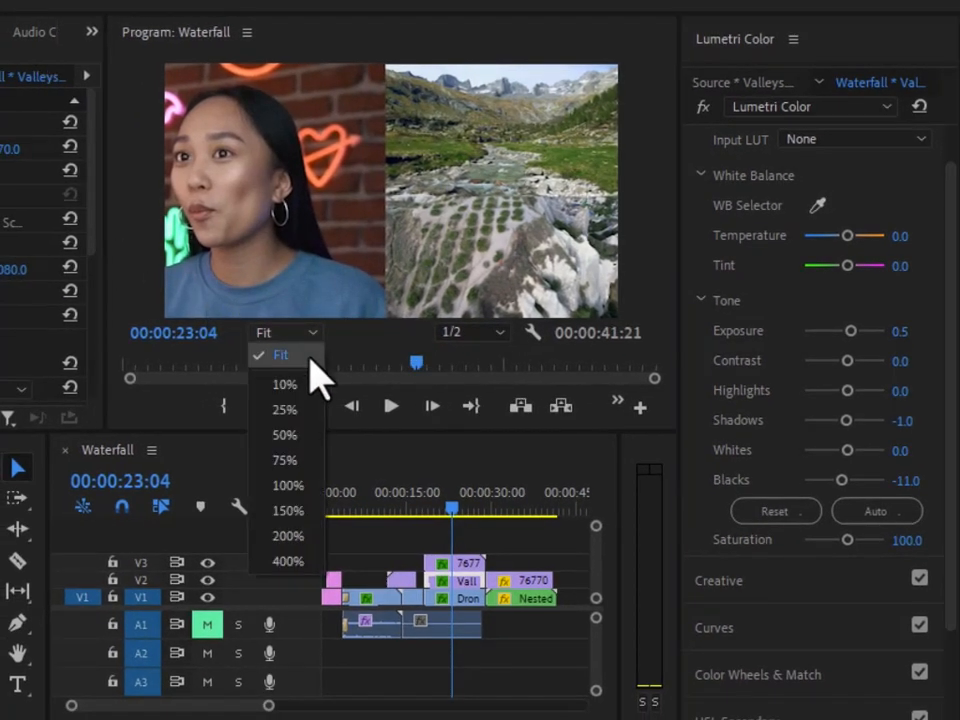
left_click(313, 458)
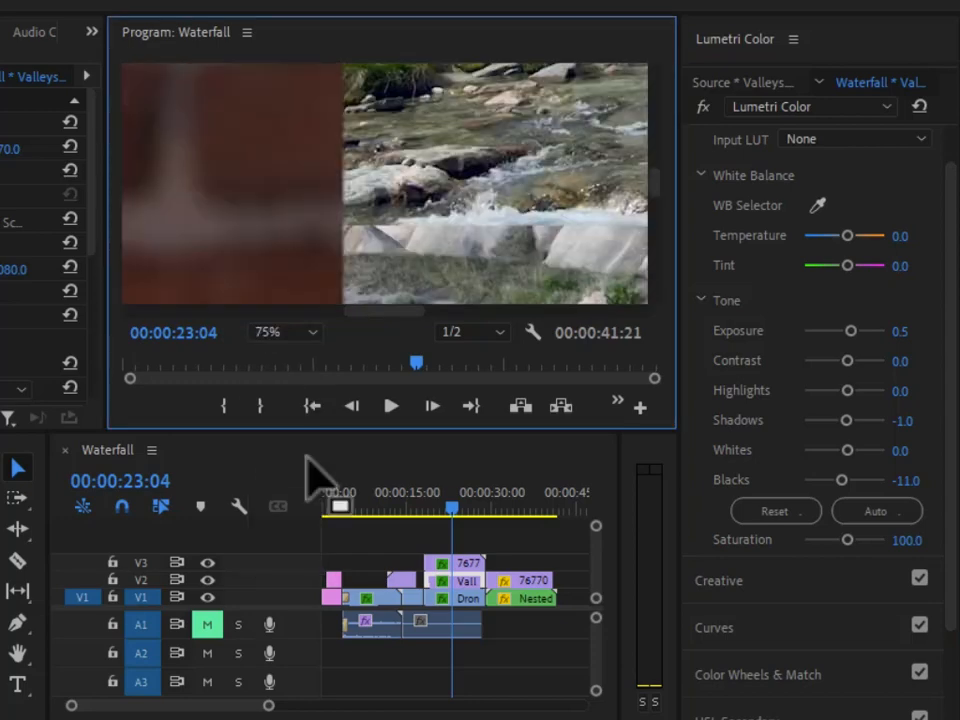
scroll(515, 250, "up", 2)
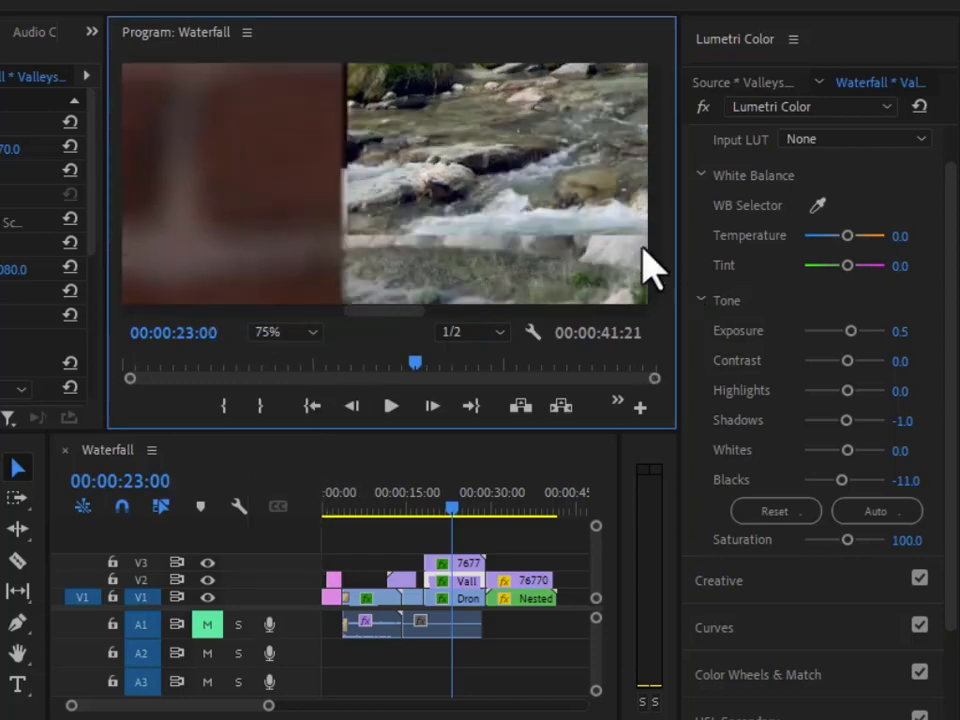
mouse_move(651, 178)
left_mouse_down()
mouse_move(662, 111)
mouse_move(660, 163)
left_mouse_up()
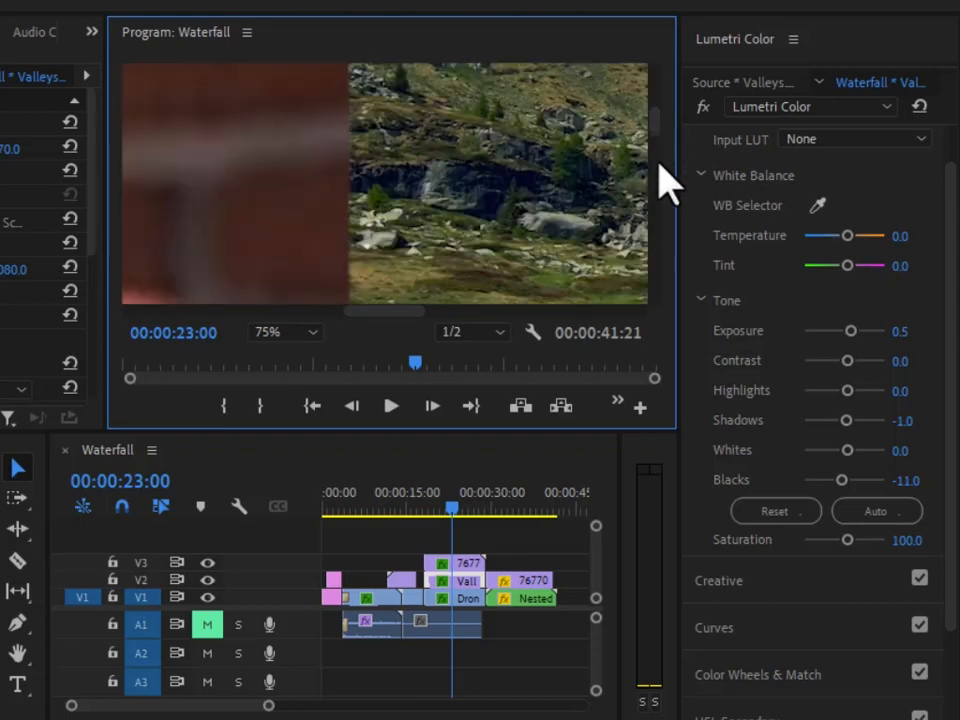
left_click(702, 109)
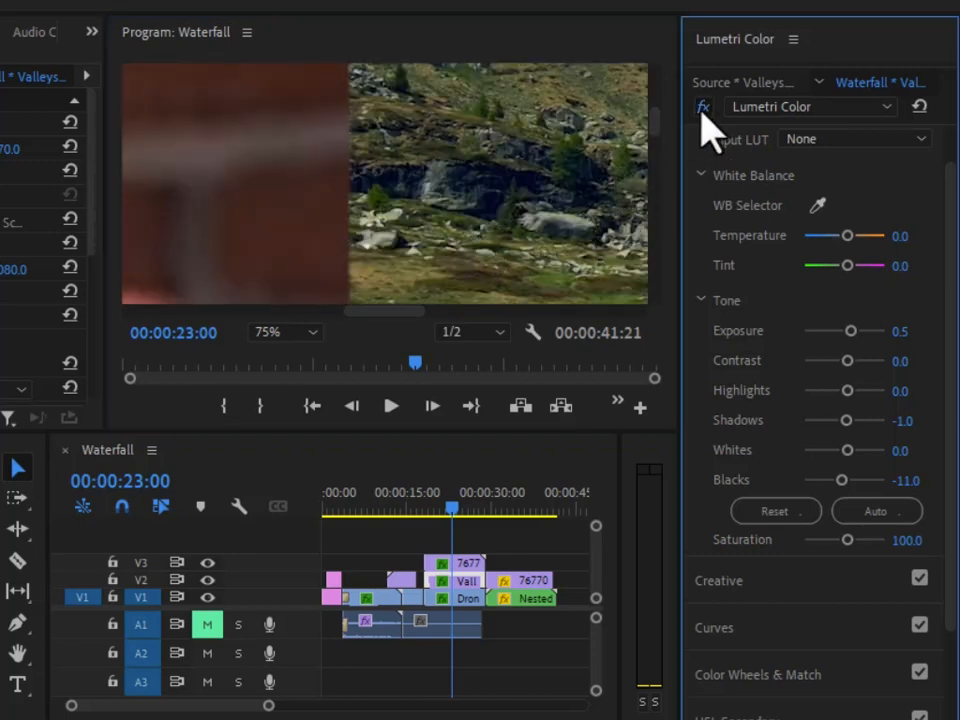
left_click(702, 105)
left_click(316, 333)
left_click(310, 356)
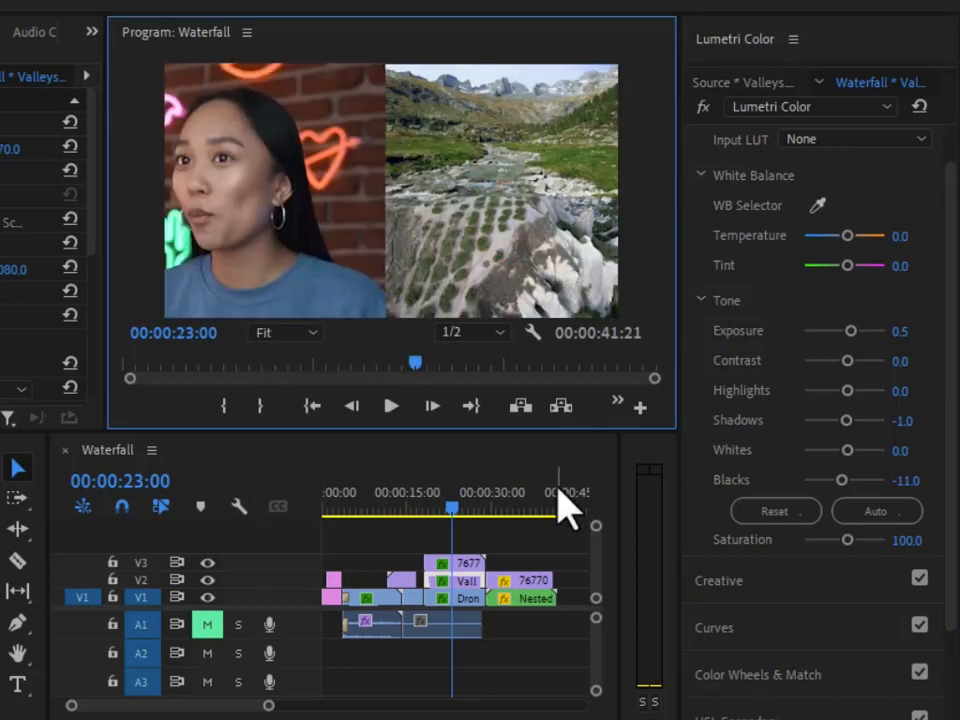
- Apply Auto tone correction to the nested clip on V1 at 00:00:33:03 and compare it with the effect bypassed at 00:00:37:05
left_click_drag(455, 515, 510, 516)
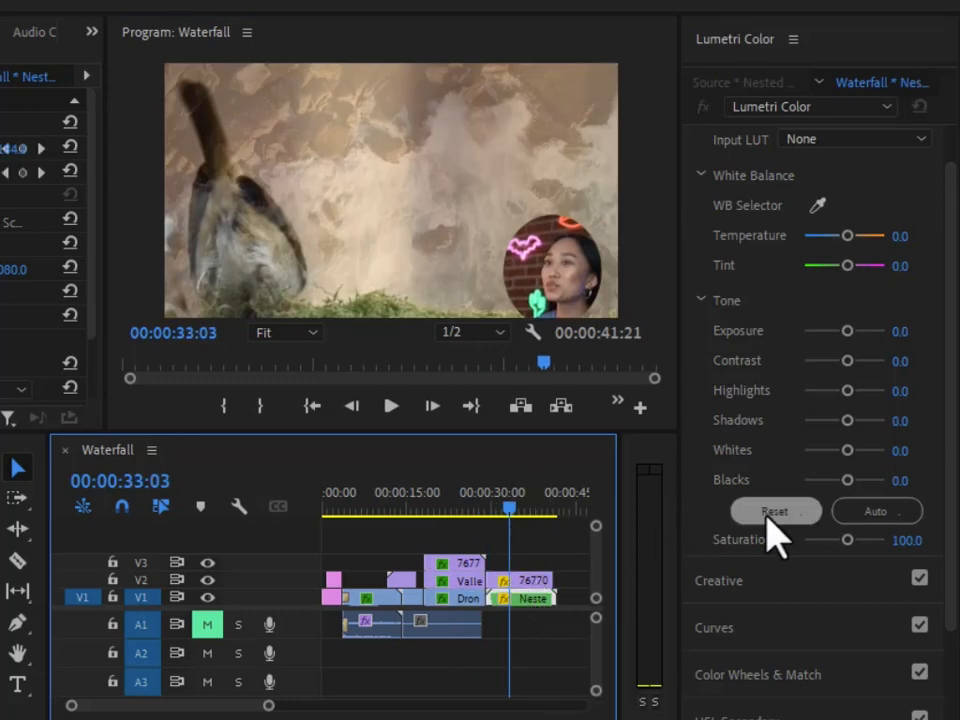
left_click(880, 516)
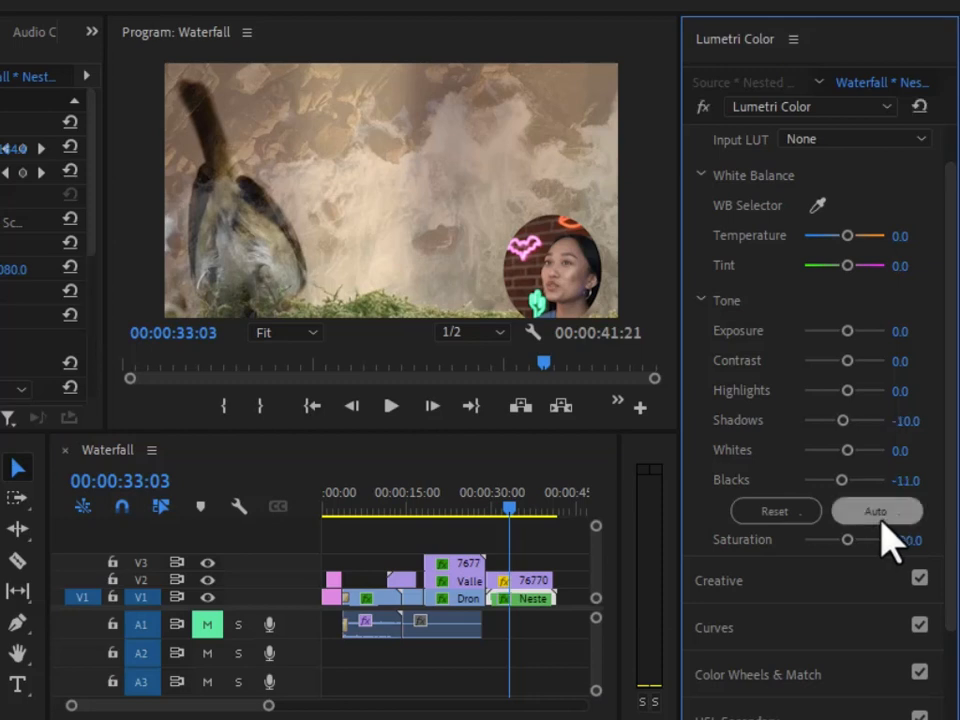
left_click(528, 512)
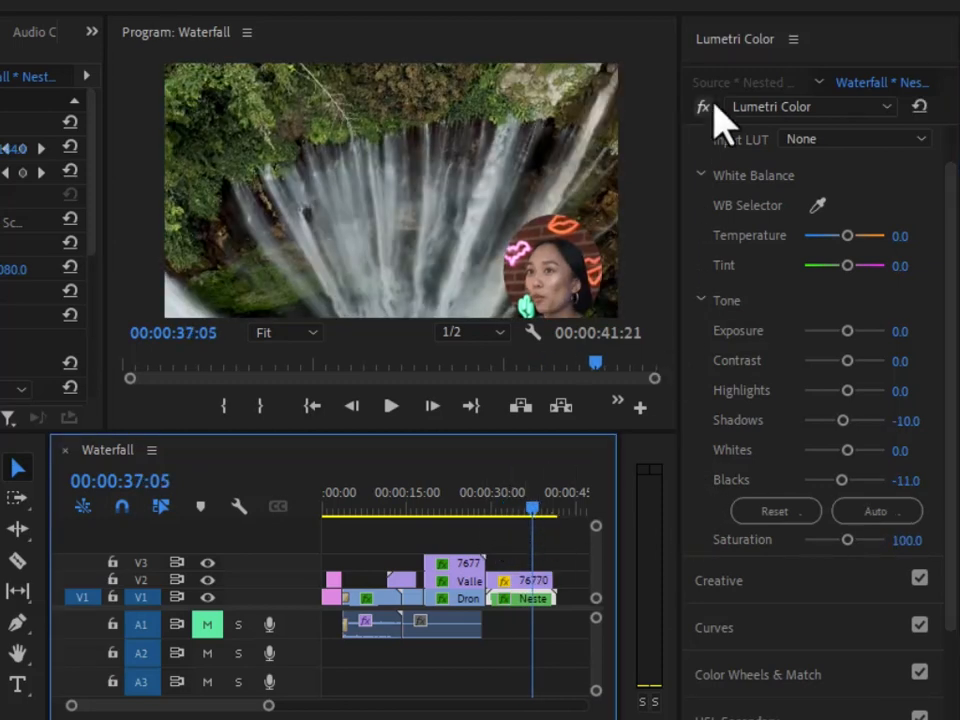
left_click(704, 106)
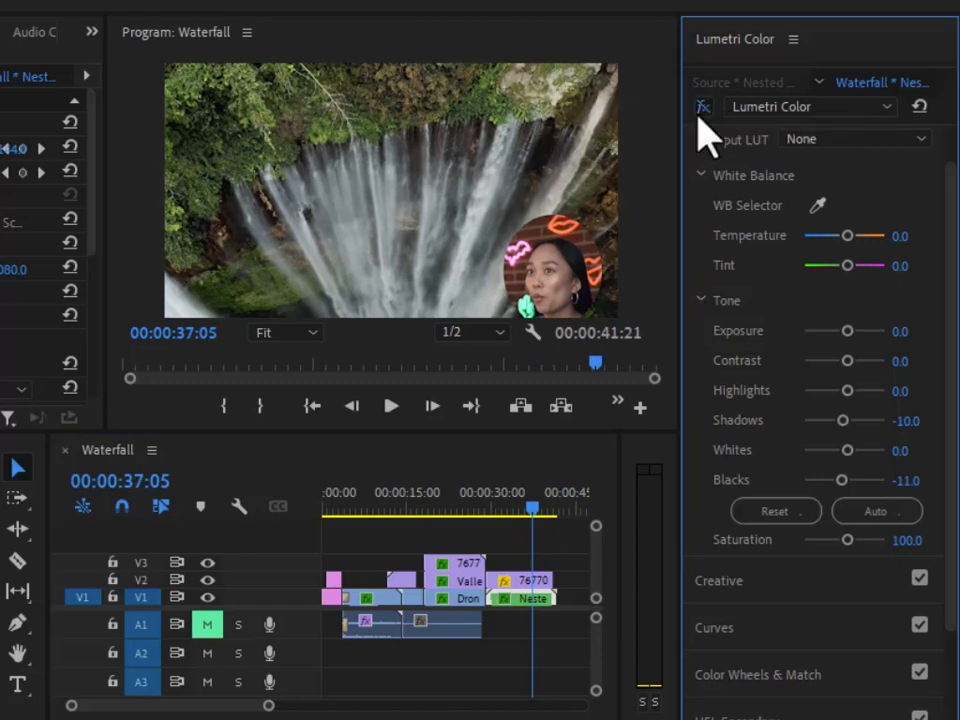
left_click(700, 112)
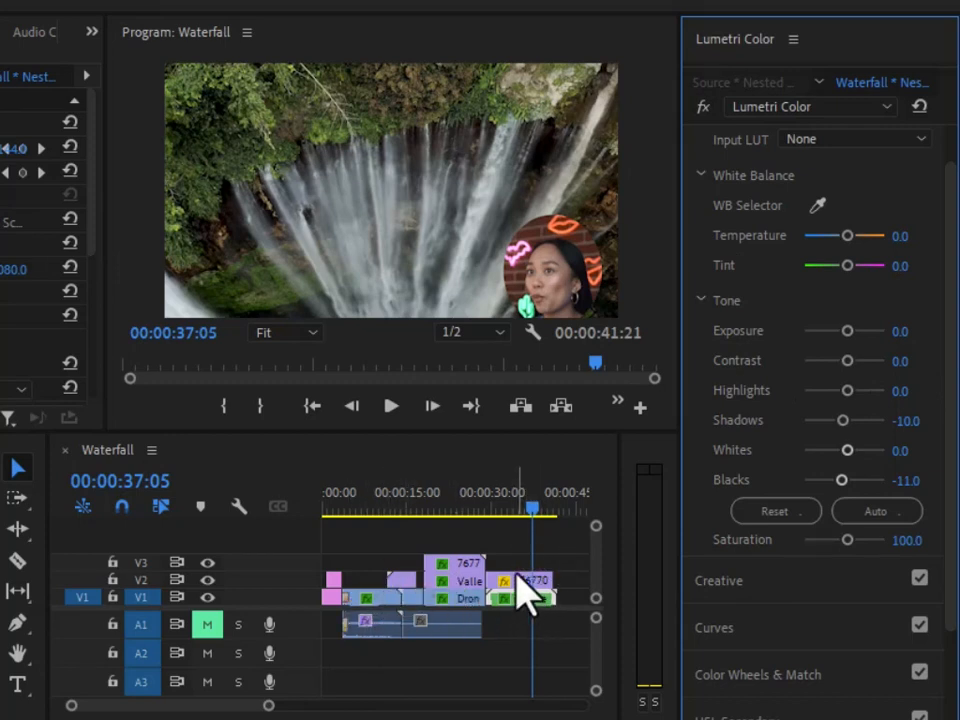
- Scrub between the split-screen, Waterfall and drone sections to review the corrected clips, ending at 00:00:22:24
left_click_drag(540, 518, 462, 527)
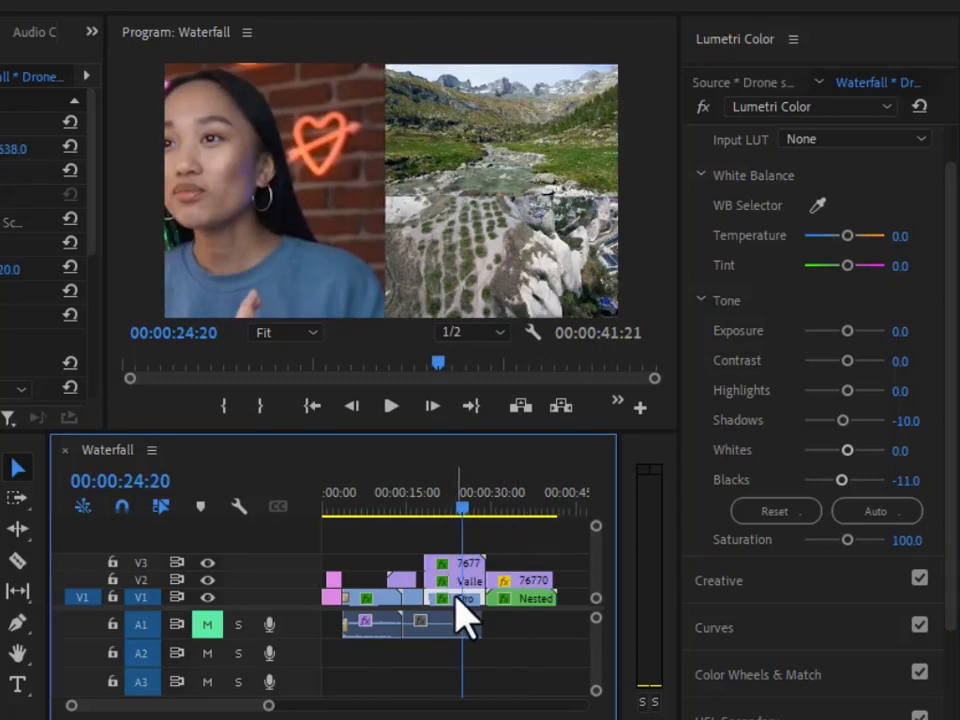
left_click_drag(458, 519, 399, 522)
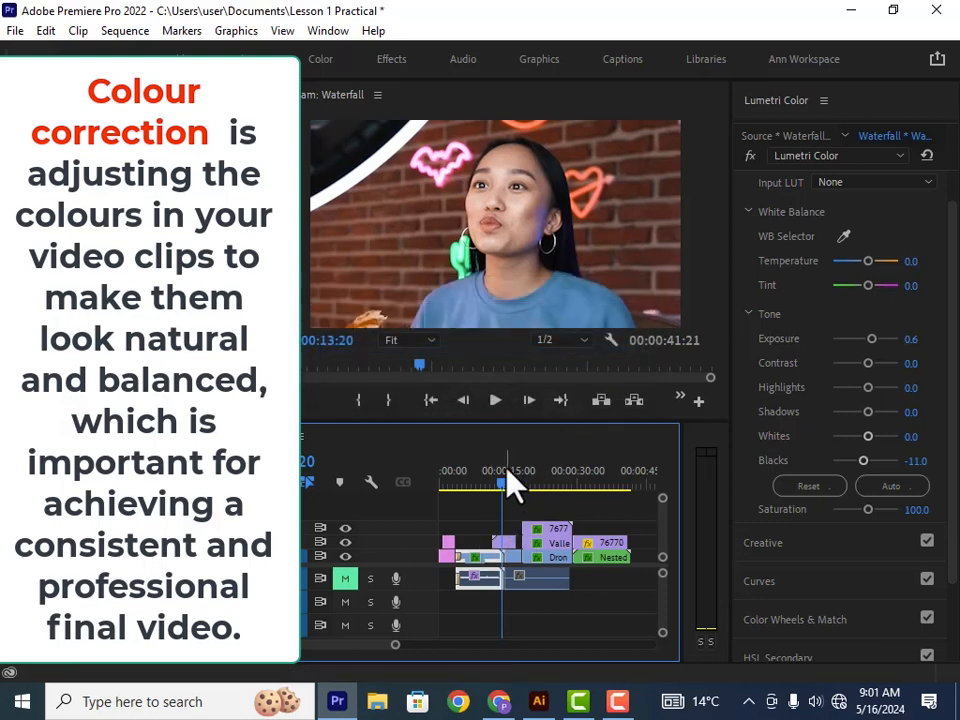
left_click_drag(500, 482, 523, 498)
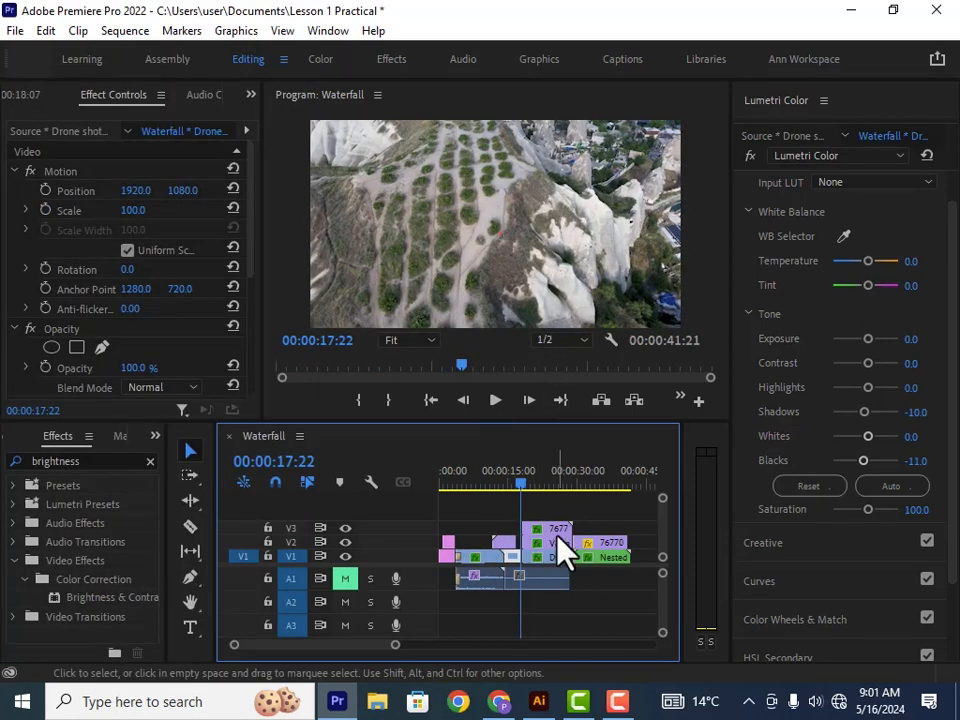
mouse_move(528, 492)
left_mouse_down()
mouse_move(546, 505)
mouse_move(545, 492)
left_mouse_up()
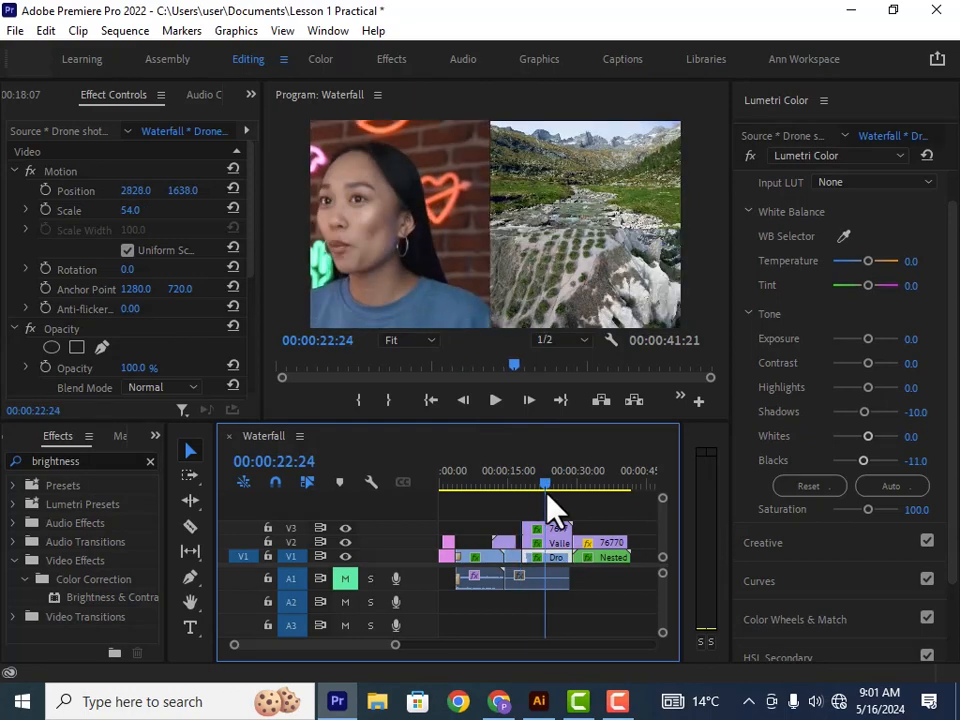